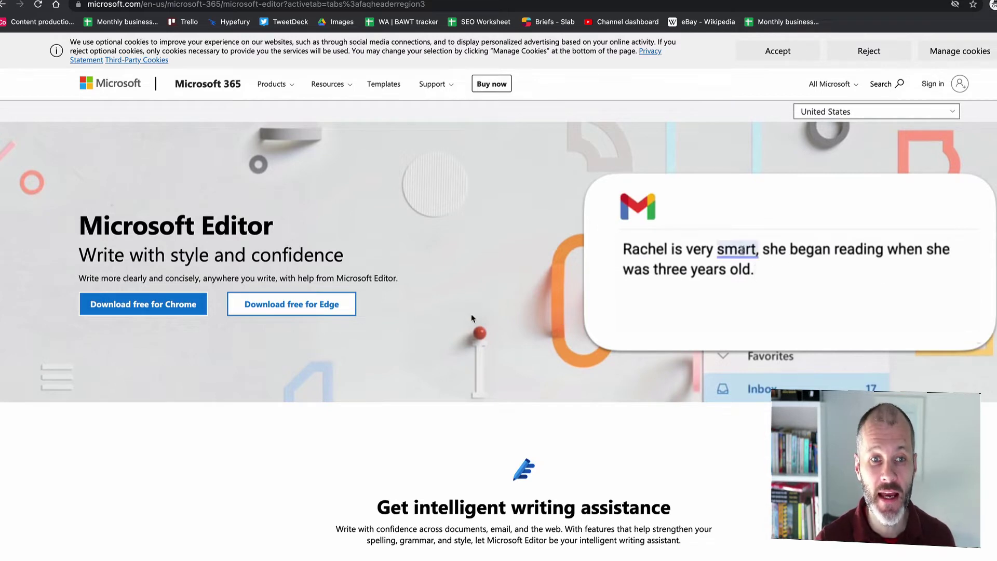
# Step: Scroll the Microsoft 365 plan comparison and highlight the Family $99.99/year price
pyautogui.scroll(-2, 471, 285)
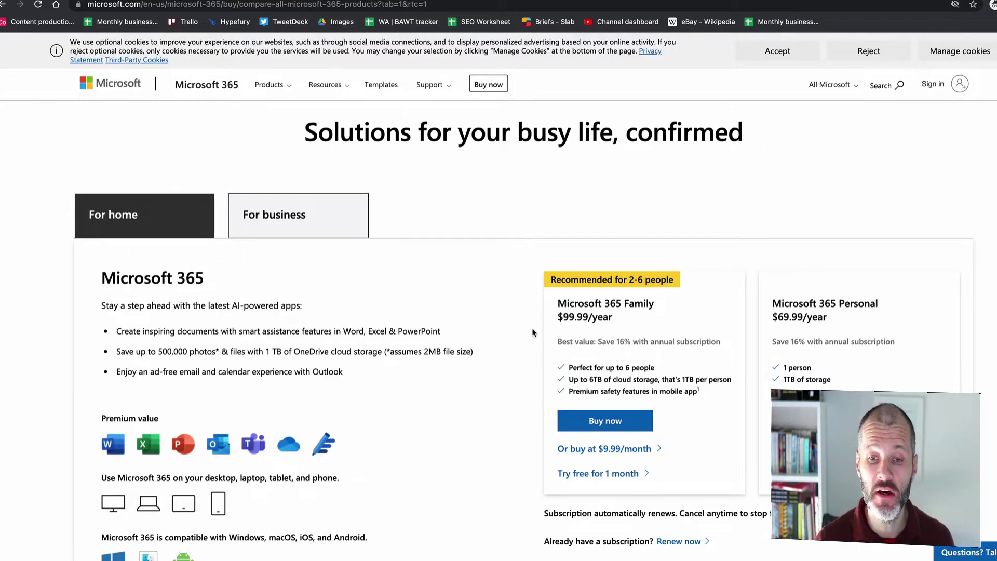
pyautogui.moveTo(613, 322); pyautogui.dragTo(533, 324)
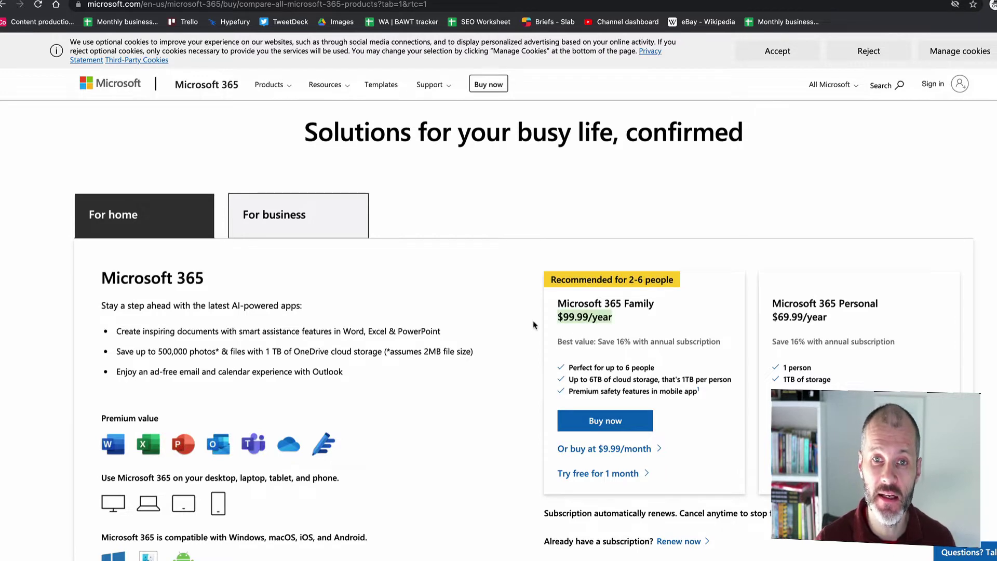
pyautogui.scroll(-1, 526, 319)
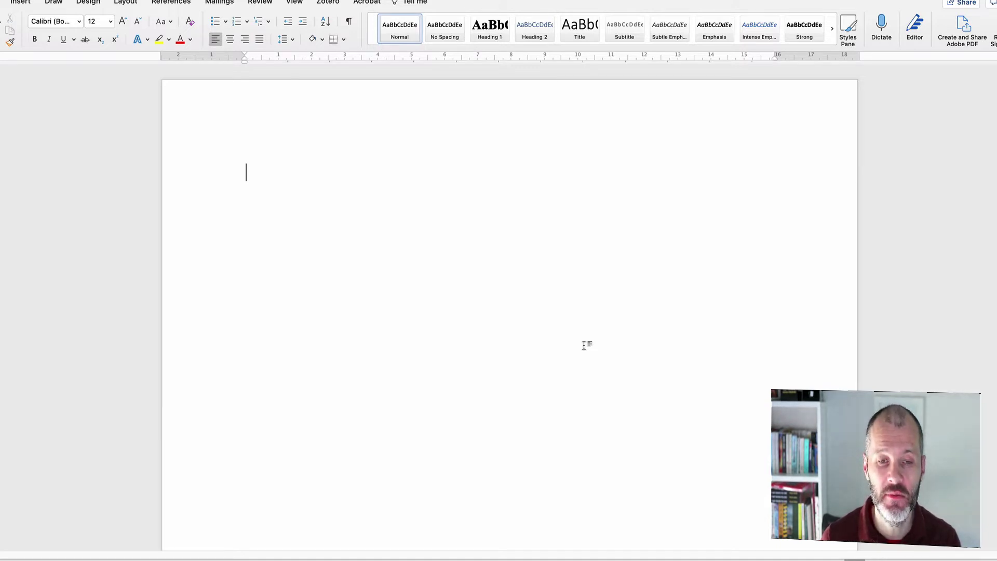
# Step: Paste the nitro coffee article, then view and dismiss the spelling suggestion for 'traveled'
pyautogui.press('super+v')
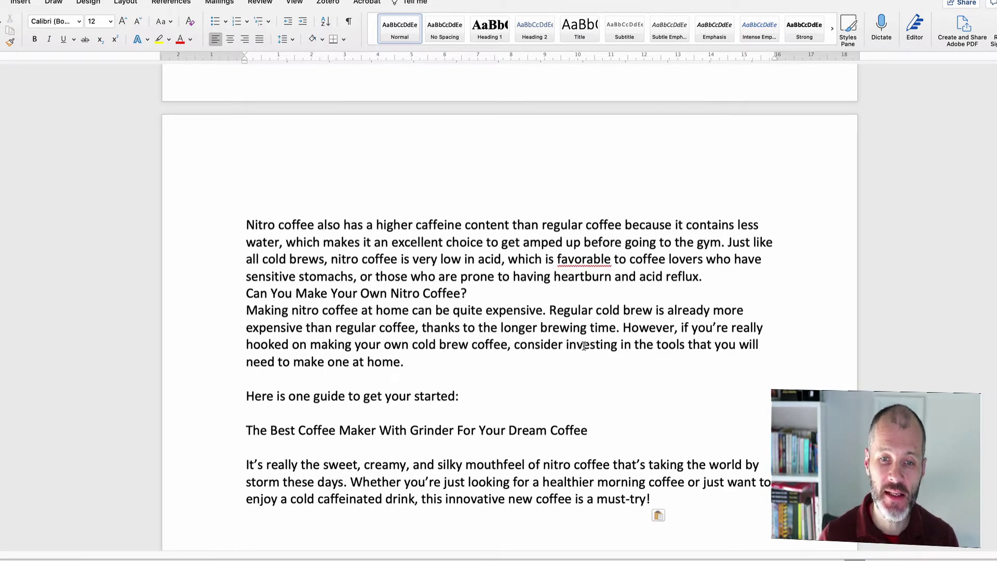
pyautogui.scroll(20, 585, 347)
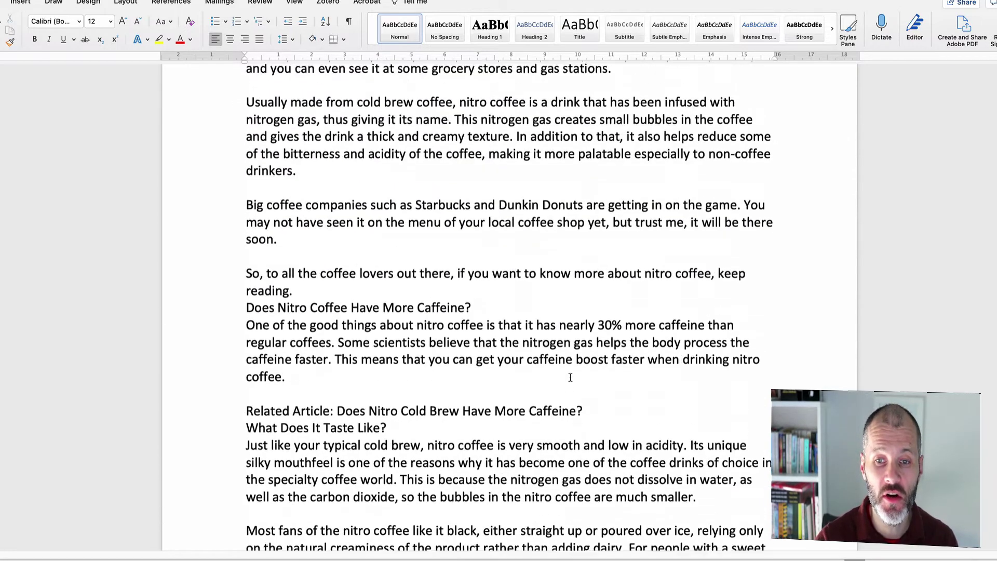
pyautogui.scroll(1, 567, 383)
pyautogui.click(494, 329)
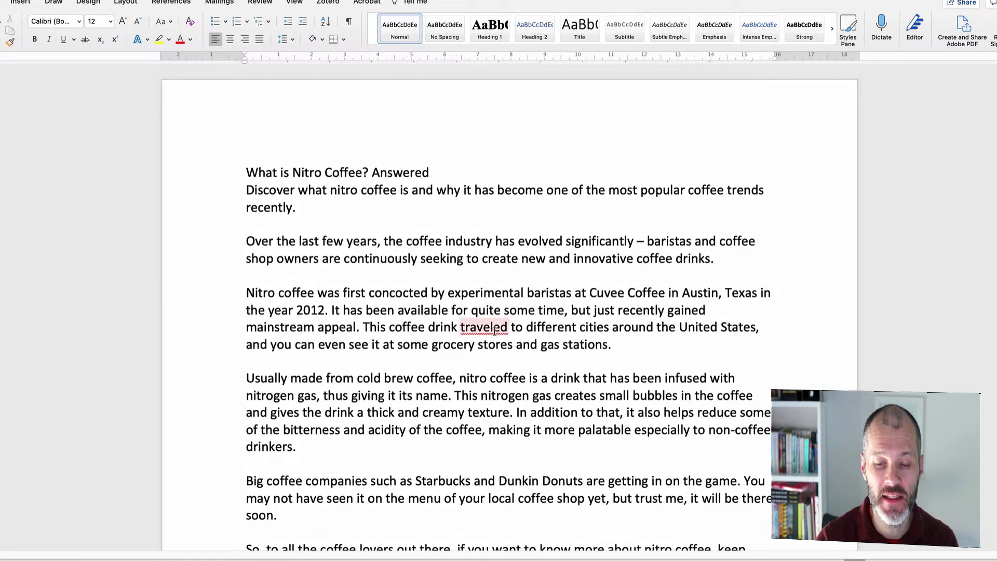
pyautogui.click(765, 250)
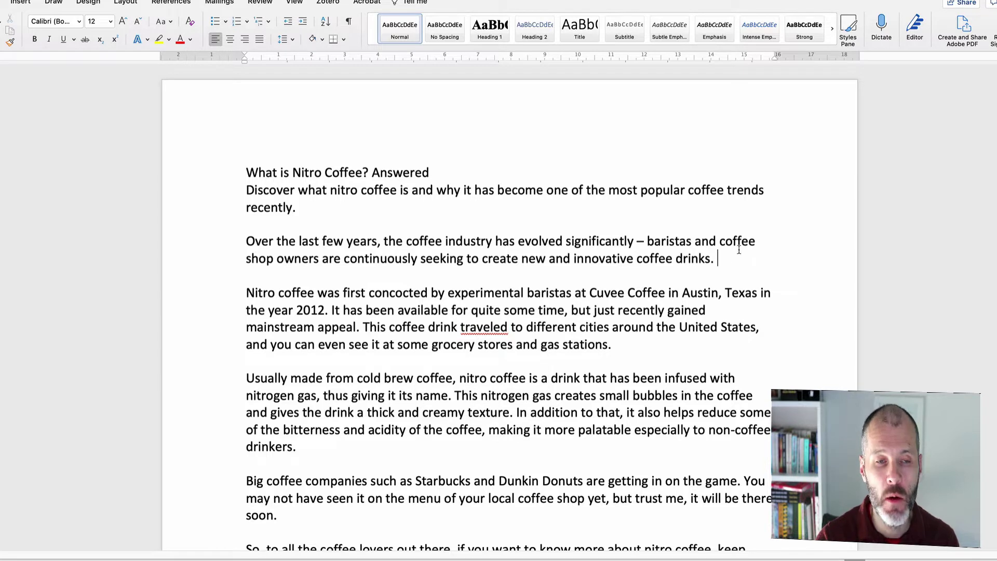
# Step: Review the article's Editor spelling issues and accept 'travelled' in place of 'traveled'
pyautogui.click(915, 28)
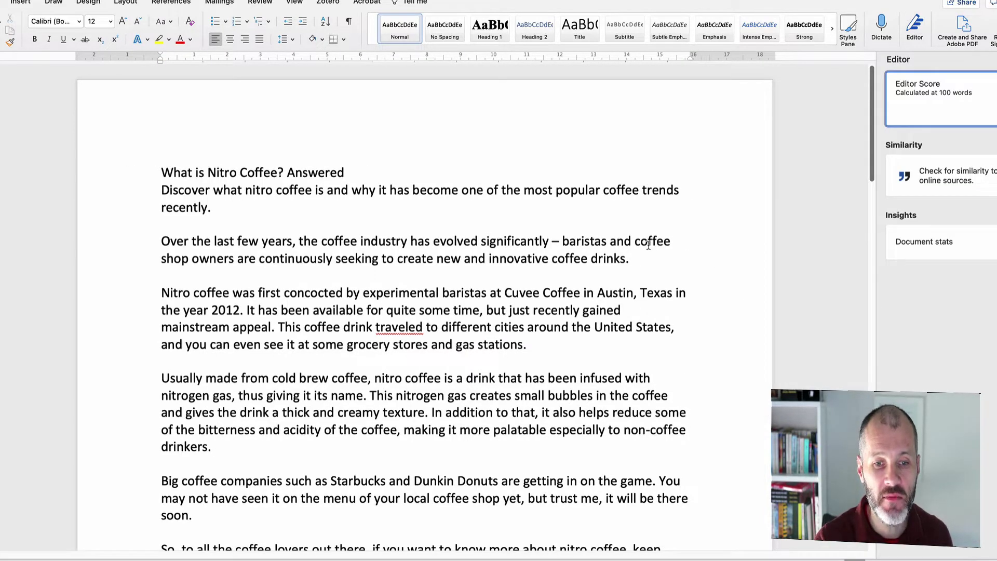
pyautogui.click(732, 193)
pyautogui.click(915, 34)
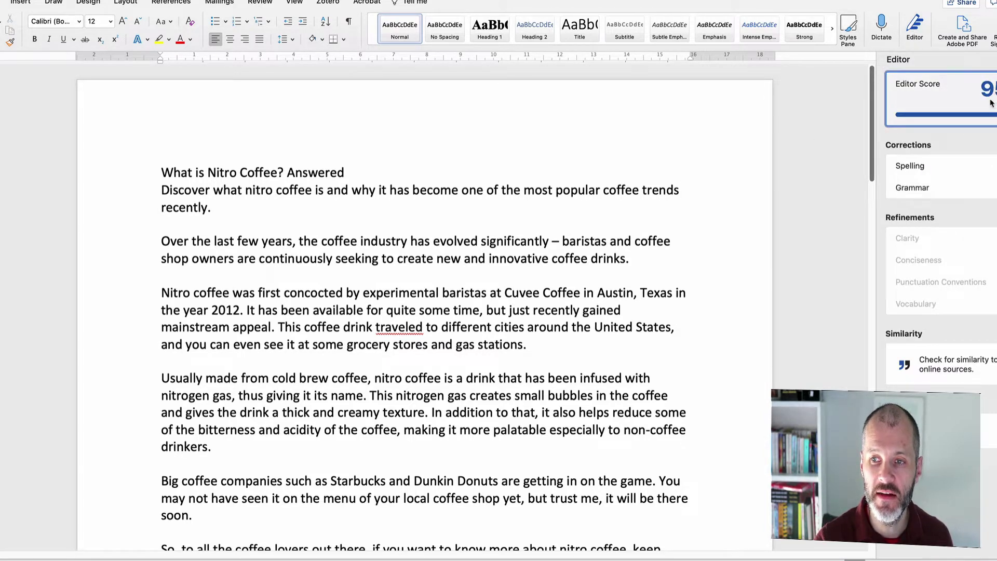
pyautogui.click(972, 173)
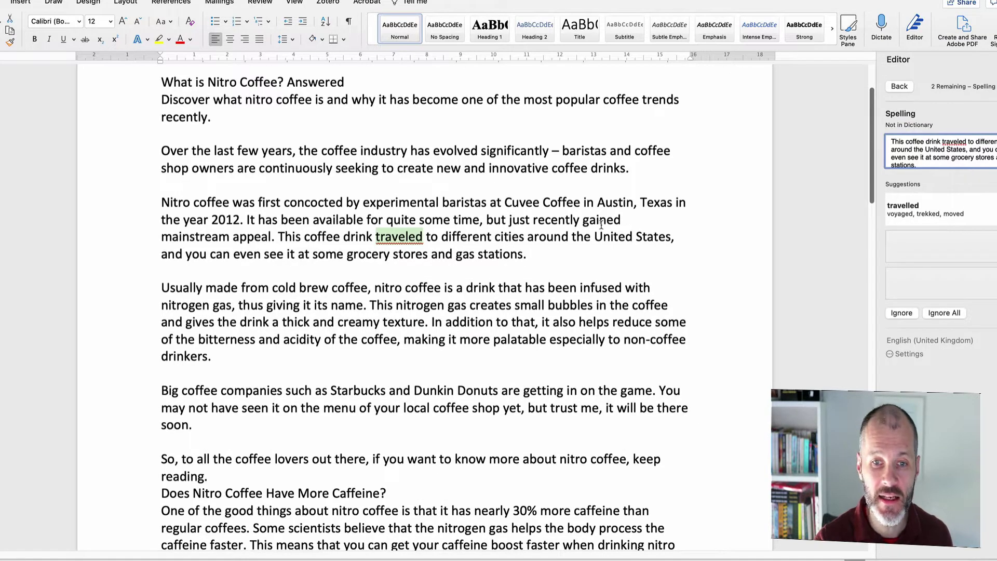
pyautogui.click(904, 207)
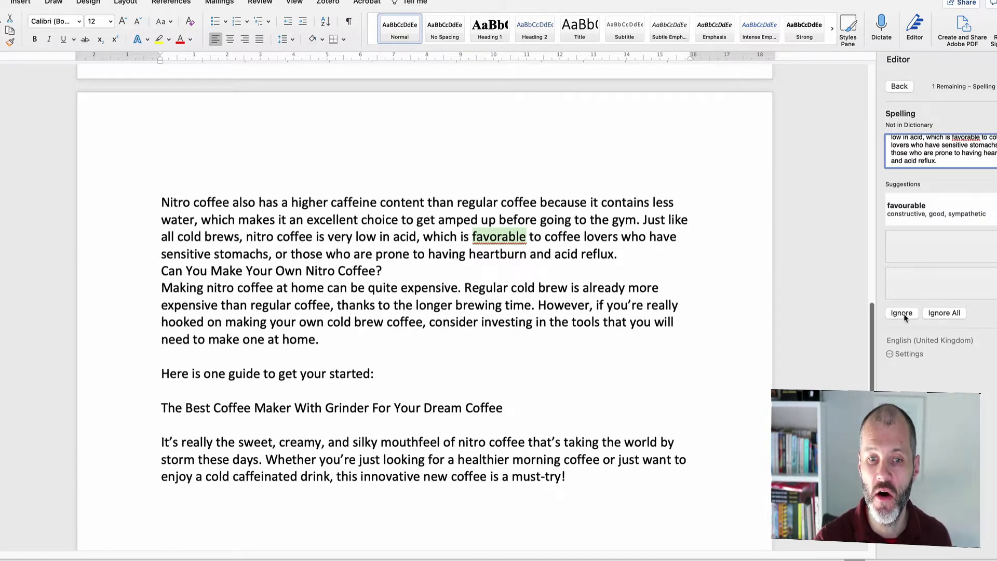
pyautogui.scroll(15, 656, 332)
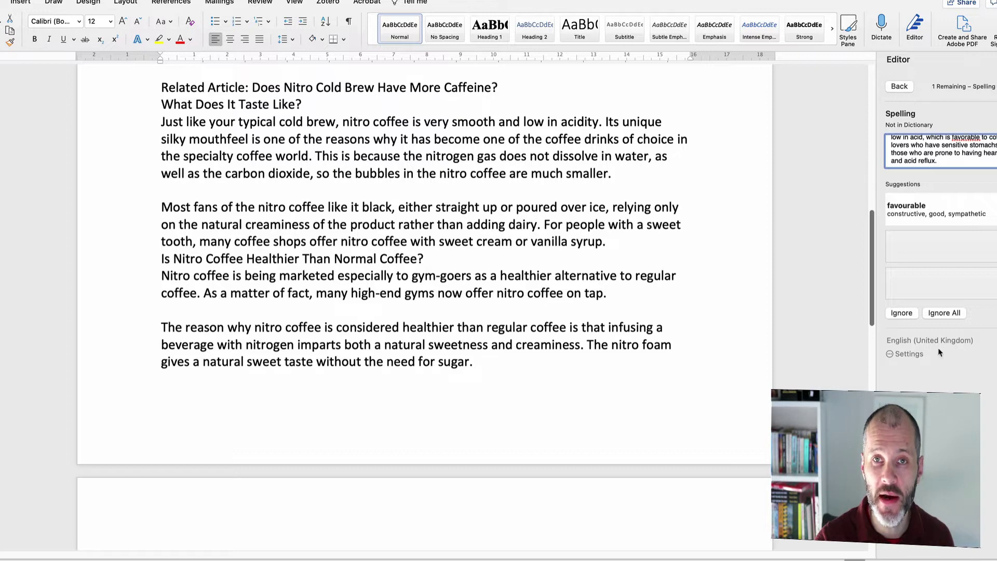
# Step: In spelling and grammar preferences, check the custom dictionaries and enable Show readability statistics
pyautogui.click(909, 355)
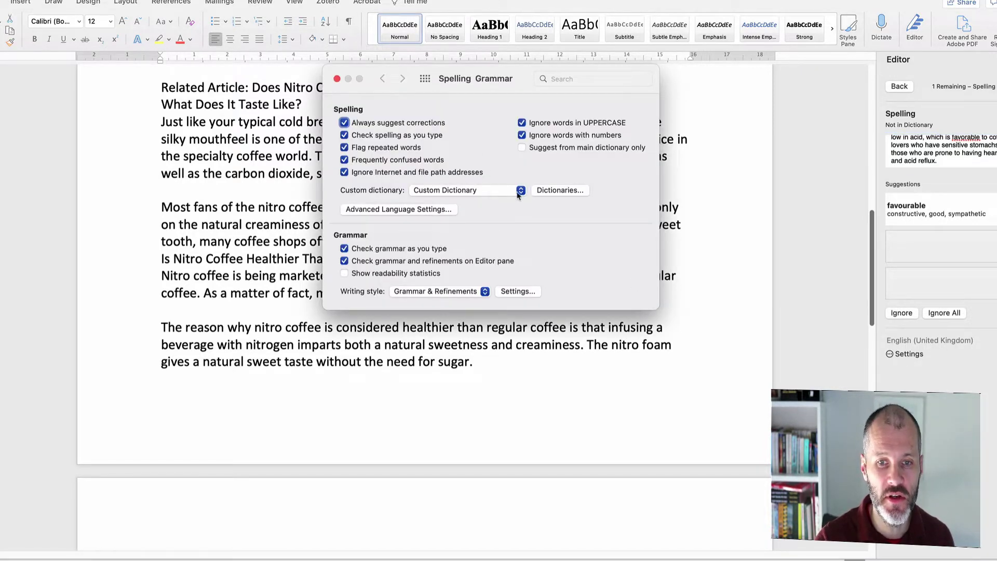
pyautogui.click(549, 191)
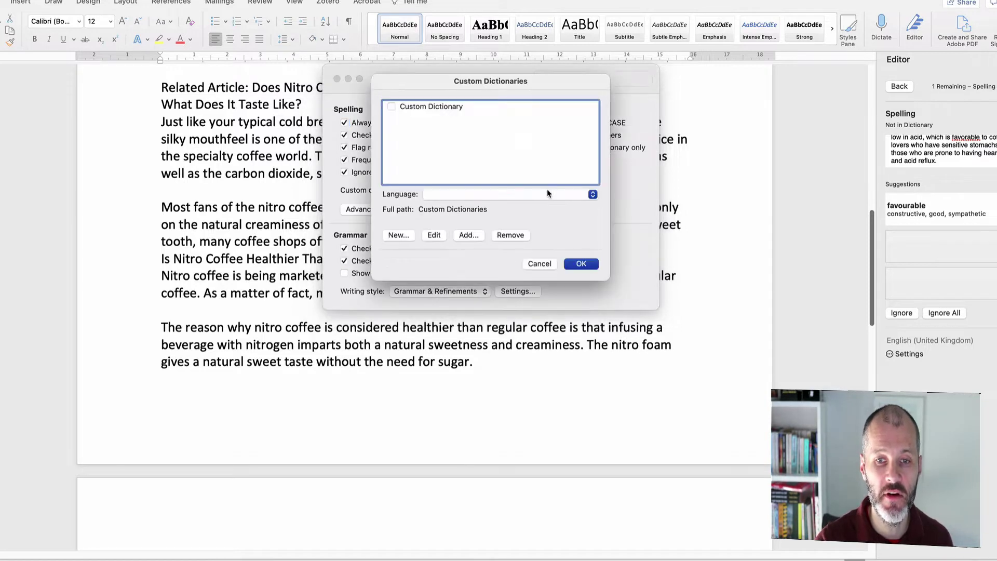
pyautogui.click(540, 264)
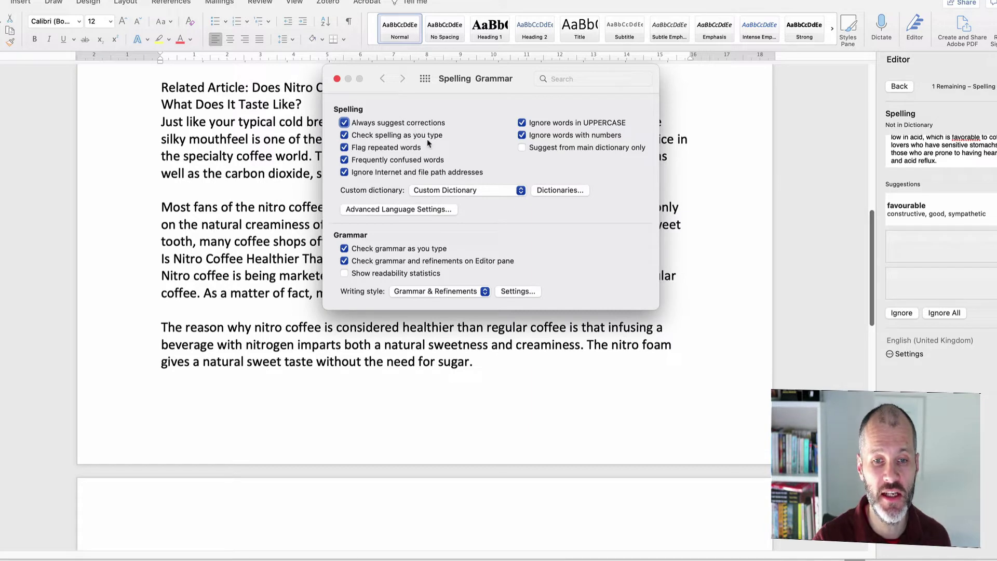
pyautogui.click(344, 277)
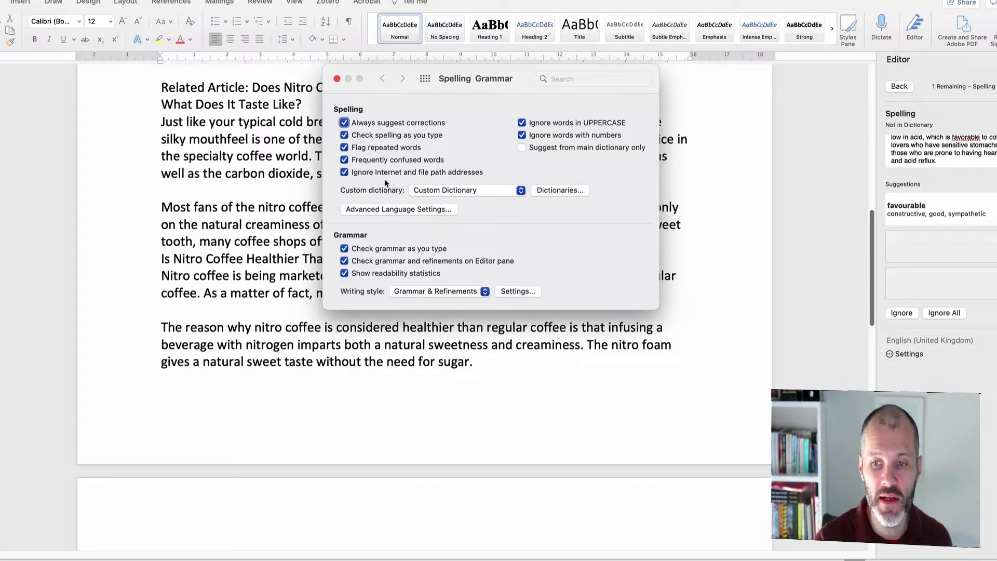
pyautogui.click(336, 79)
pyautogui.click(900, 87)
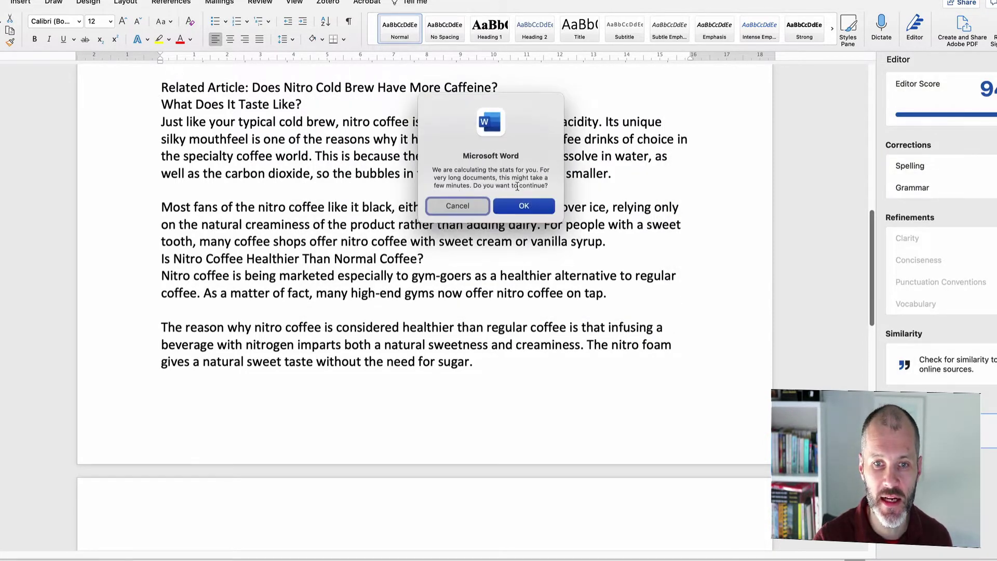
pyautogui.click(531, 210)
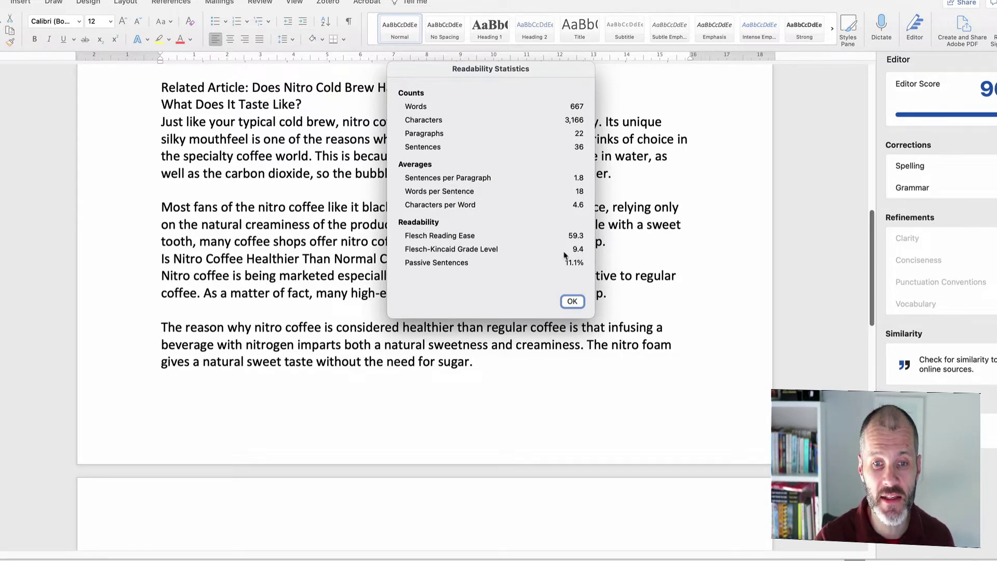
pyautogui.click(572, 302)
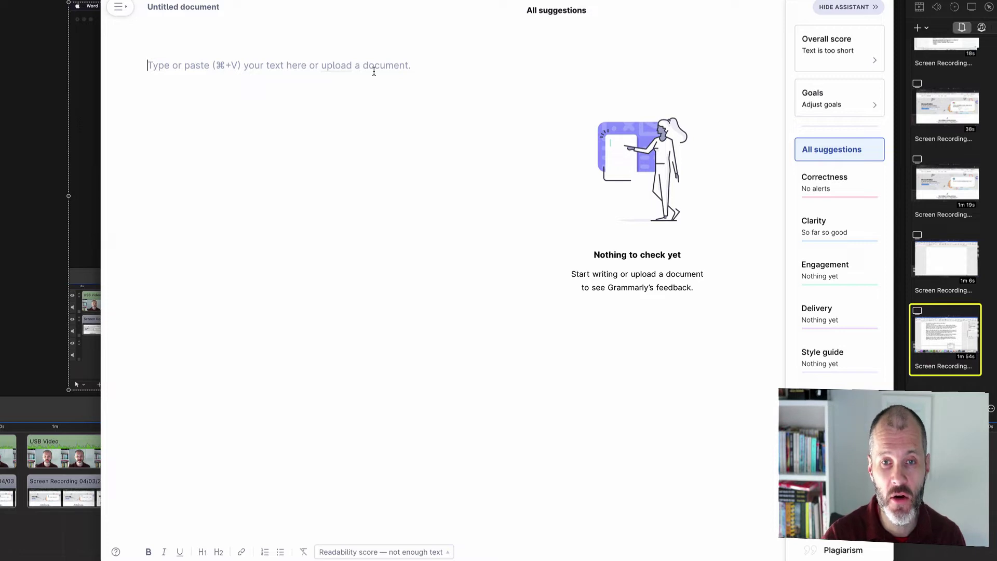
# Step: Paste the coffee article into Grammarly and review the unnecessary comma alert after 'time'
pyautogui.press('super+v')
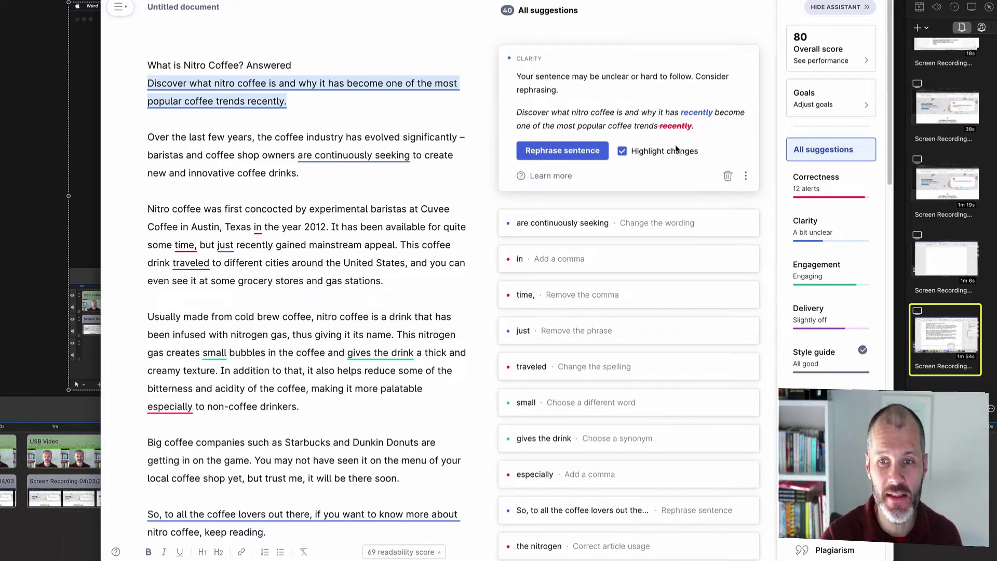
pyautogui.click(798, 192)
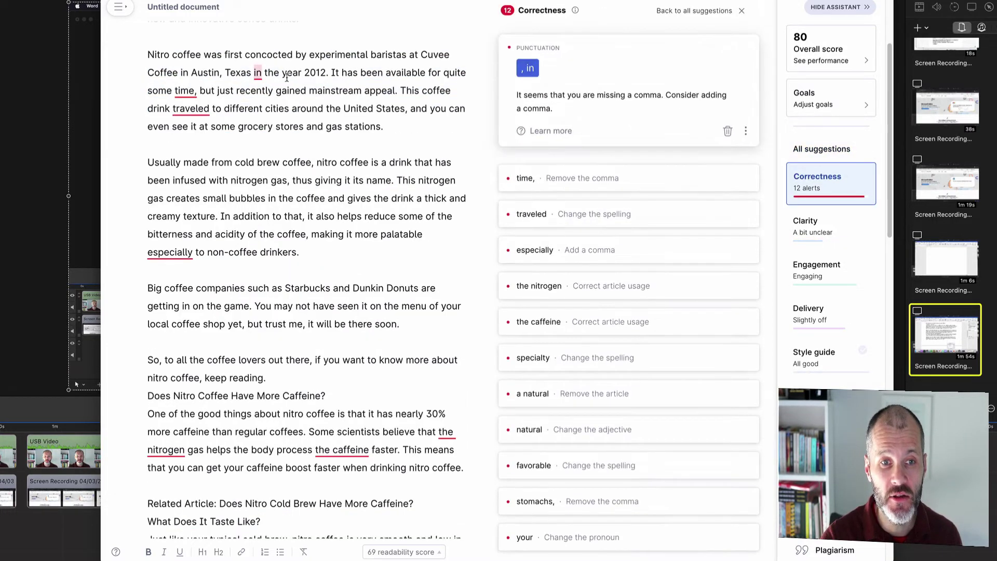
pyautogui.click(186, 91)
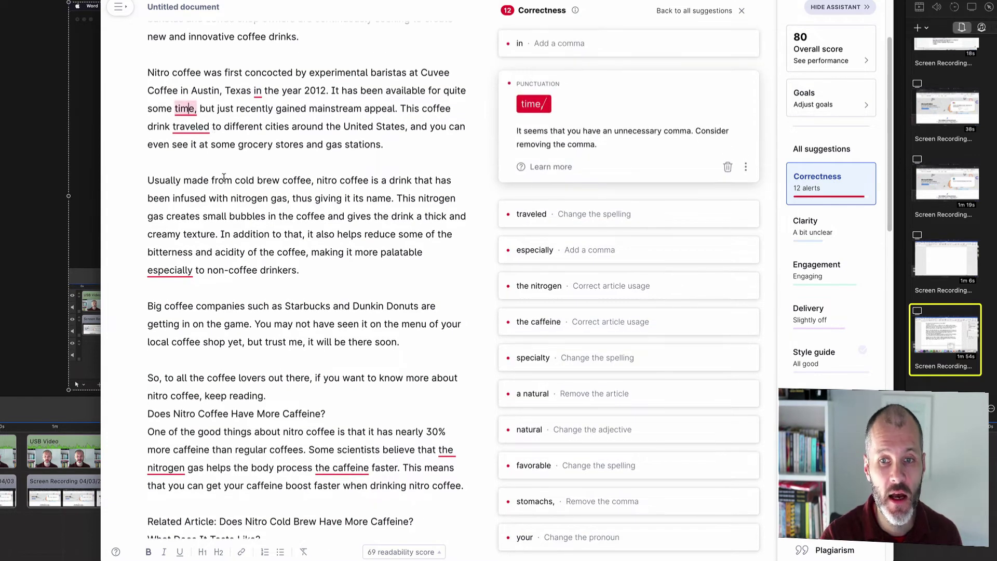
# Step: Apply Clarity rewordings to the opening sentence and the coffee lovers sentence
pyautogui.click(844, 226)
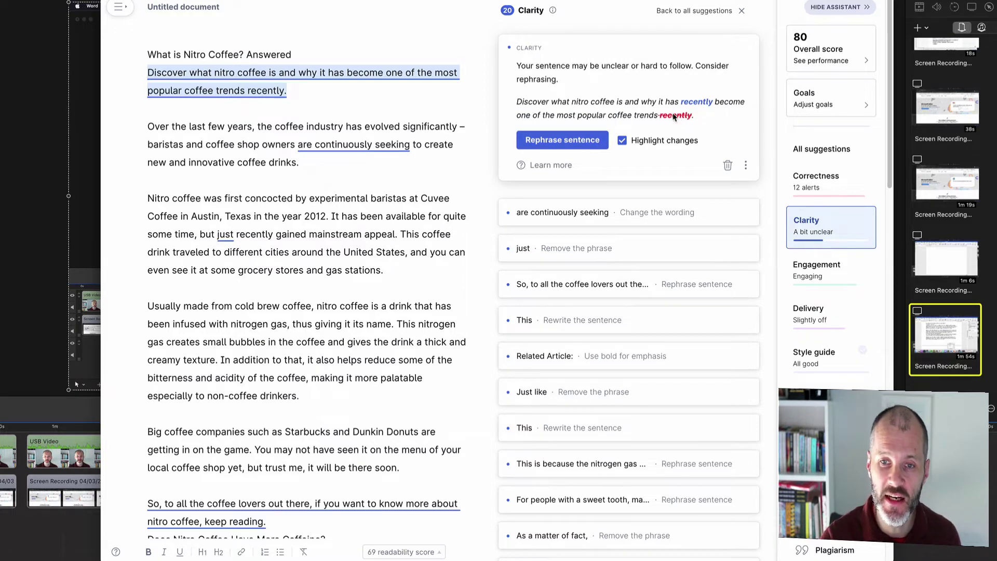
pyautogui.click(563, 140)
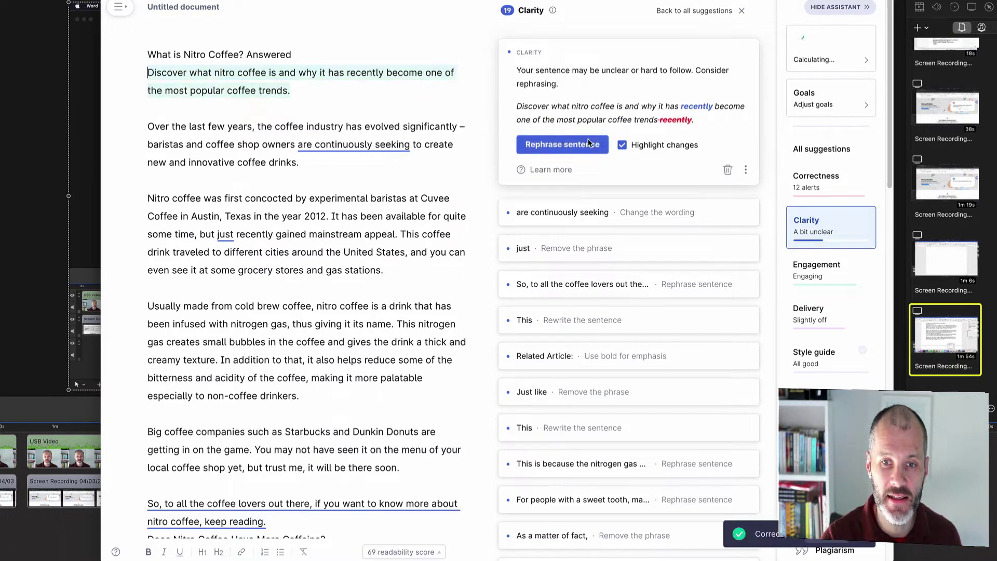
pyautogui.click(613, 132)
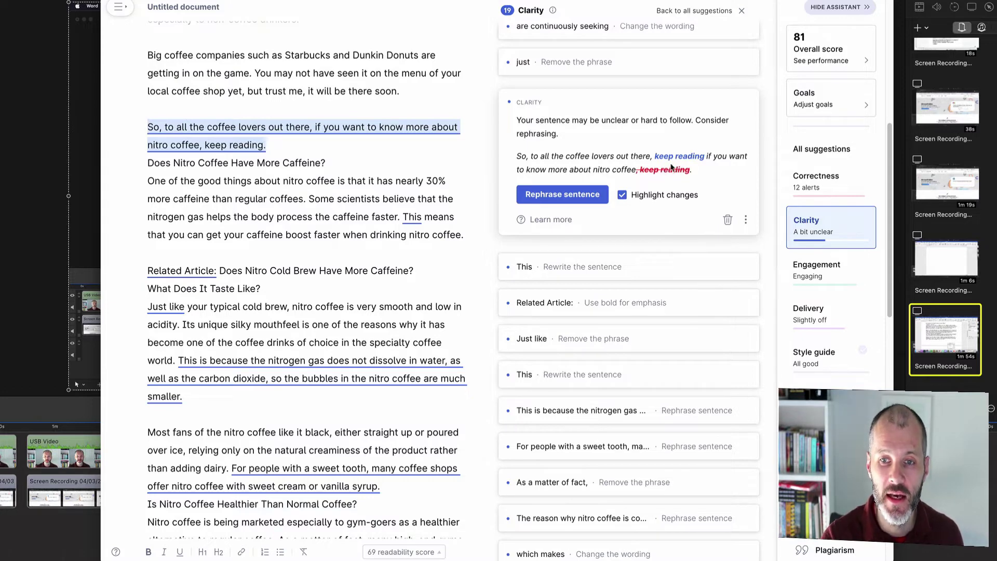
pyautogui.click(601, 191)
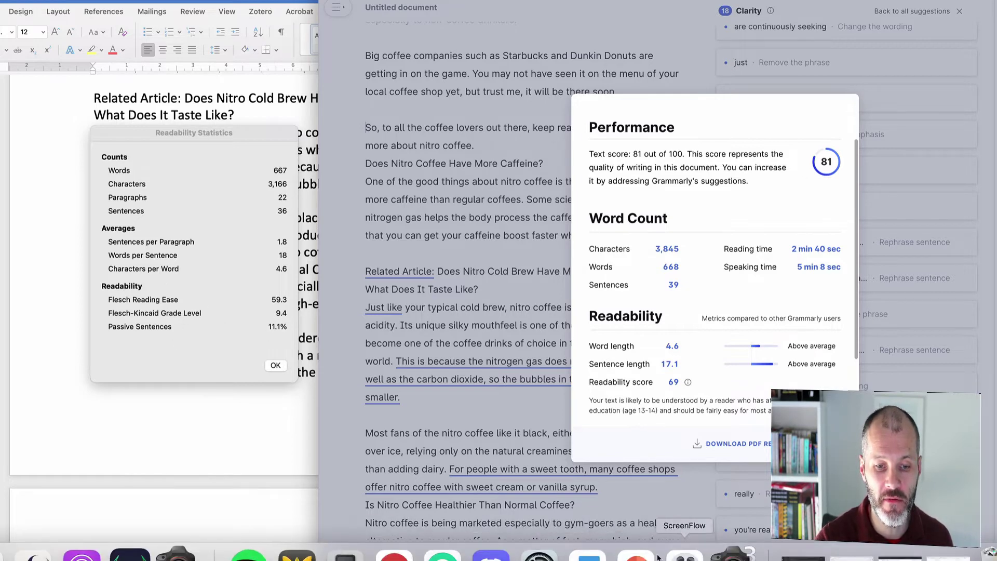
# Step: Return to the Flesch-Kincaid search results in Chrome and highlight '8th & 9th grade'
pyautogui.click(394, 555)
pyautogui.click(134, 250)
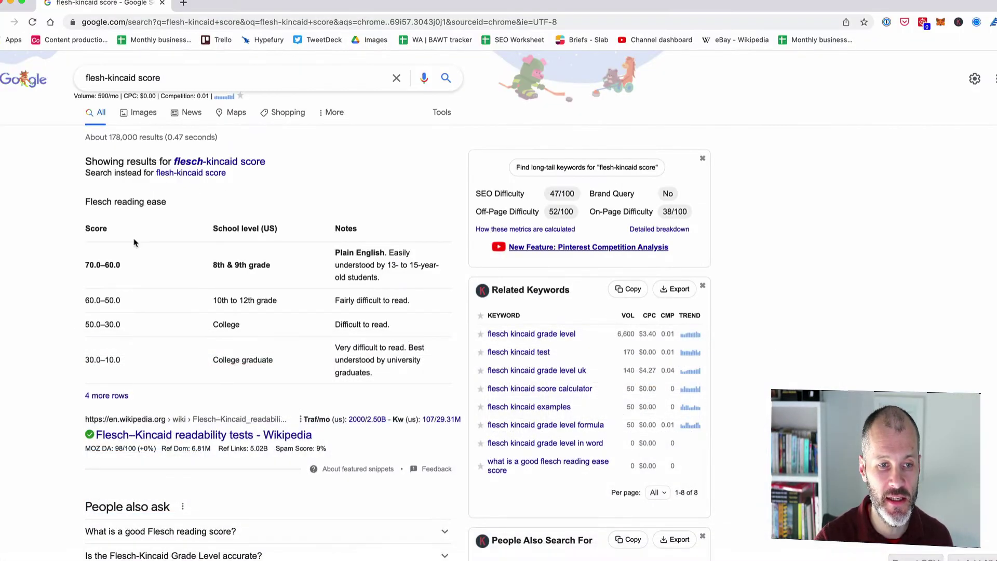
pyautogui.moveTo(210, 265); pyautogui.dragTo(268, 264)
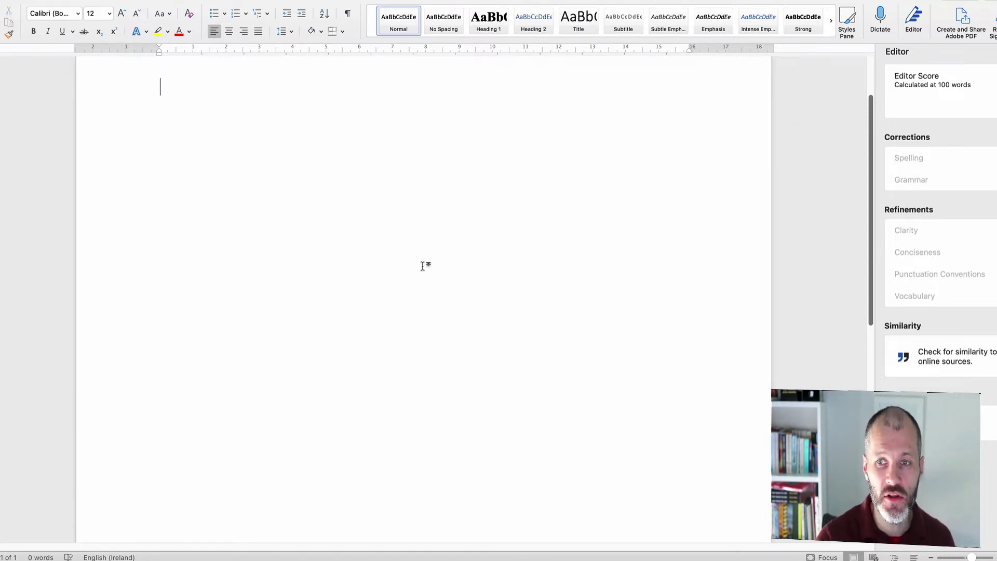
# Step: Paste the NFT article into the blank document and start Editor's similarity check
pyautogui.scroll(2, 423, 267)
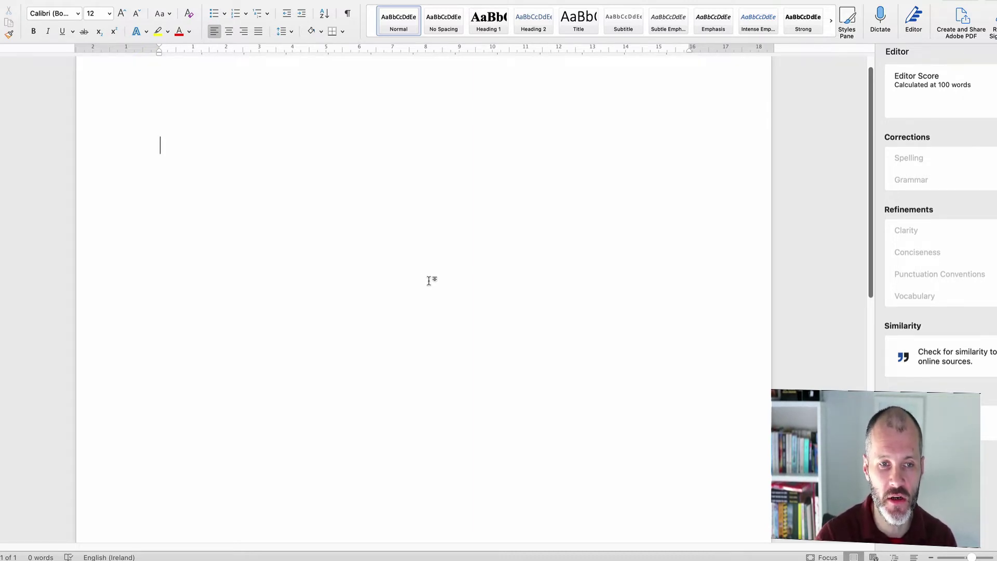
pyautogui.press('super+v')
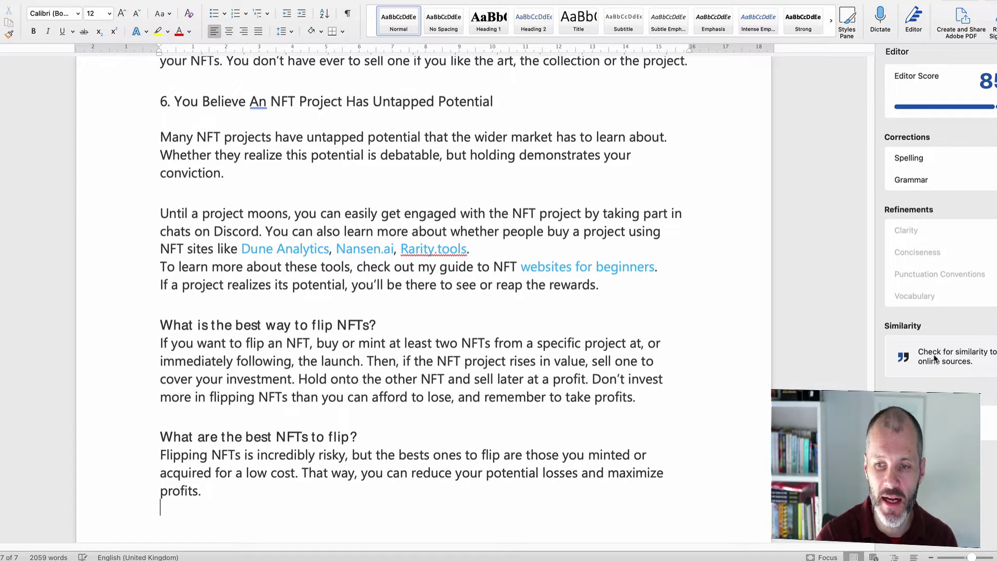
pyautogui.click(911, 359)
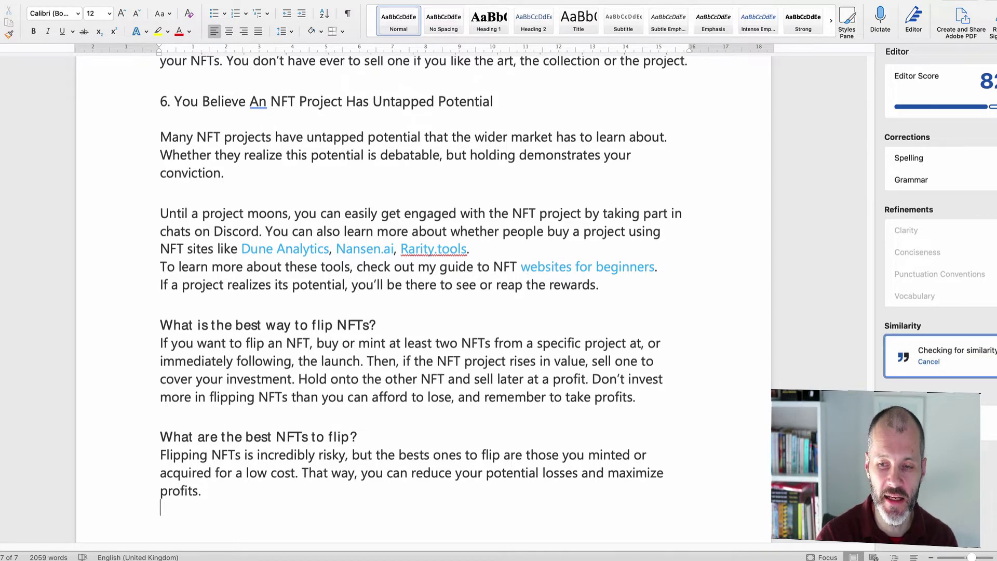
pyautogui.hotkey('ctrl', 'Home')
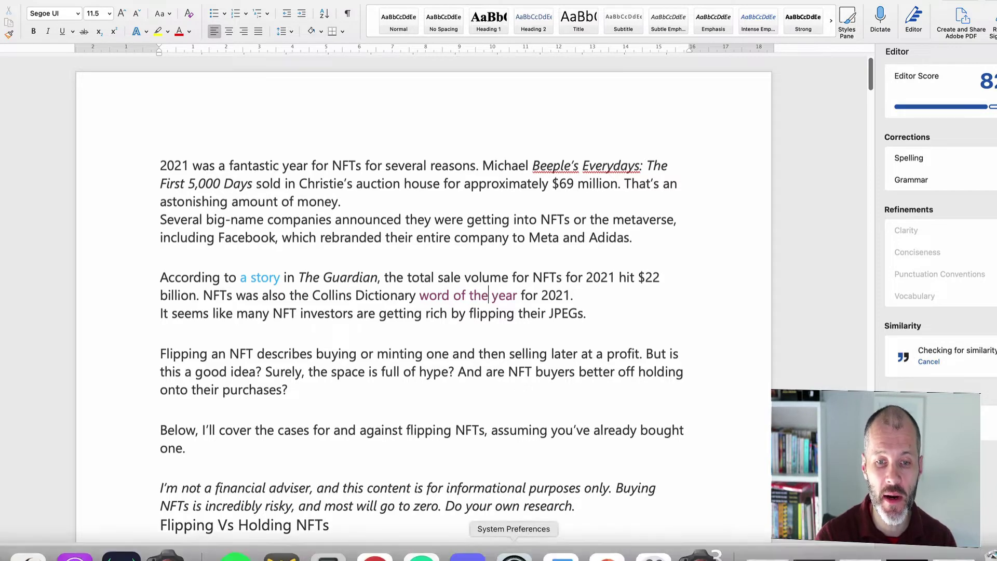
# Step: View Grammarly's plagiarism results showing the article matching thenftbrief.com's flipping-NFTs post
pyautogui.click(421, 556)
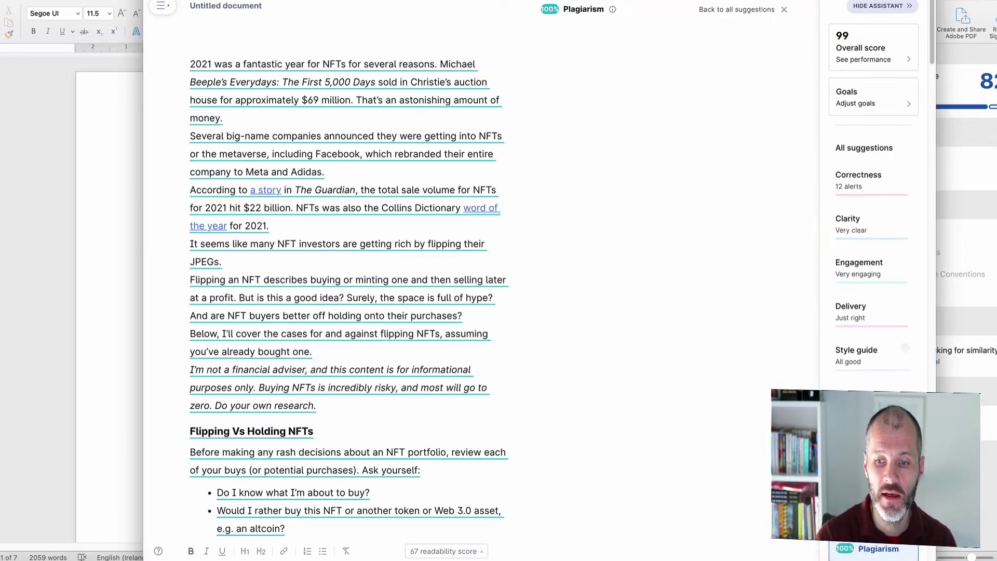
pyautogui.click(871, 552)
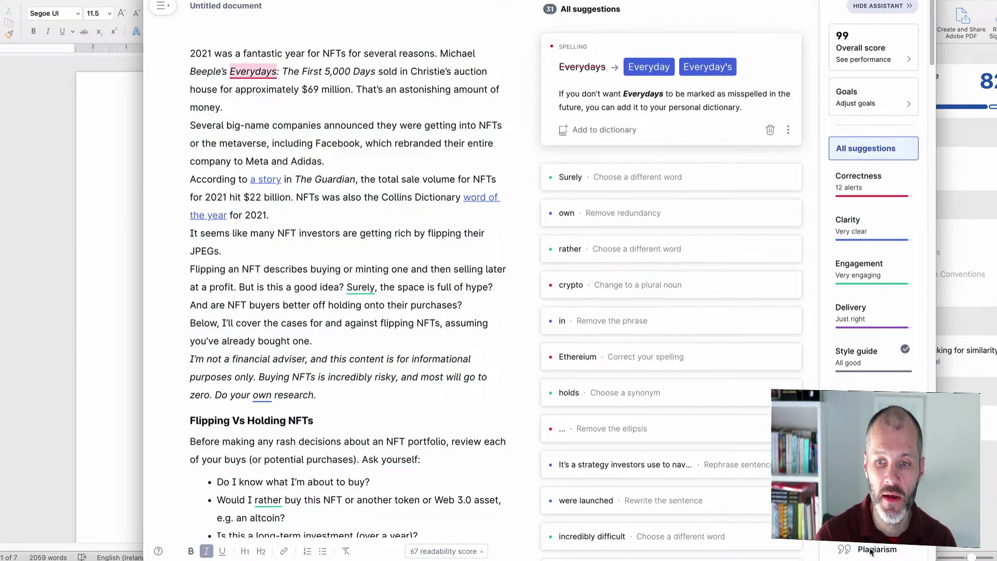
pyautogui.click(873, 550)
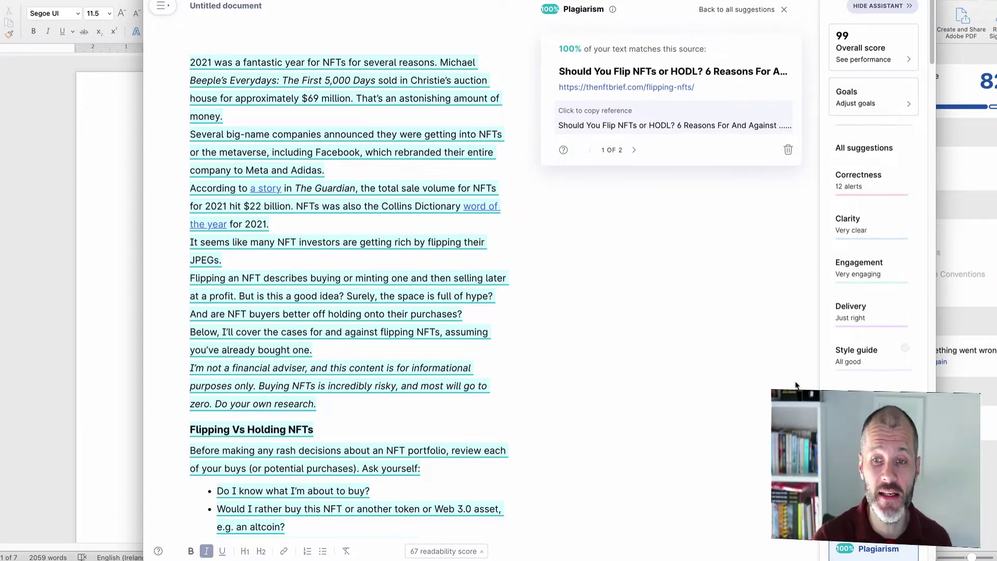
# Step: Return to Word and retry the failed similarity check
pyautogui.press('super+Tab')
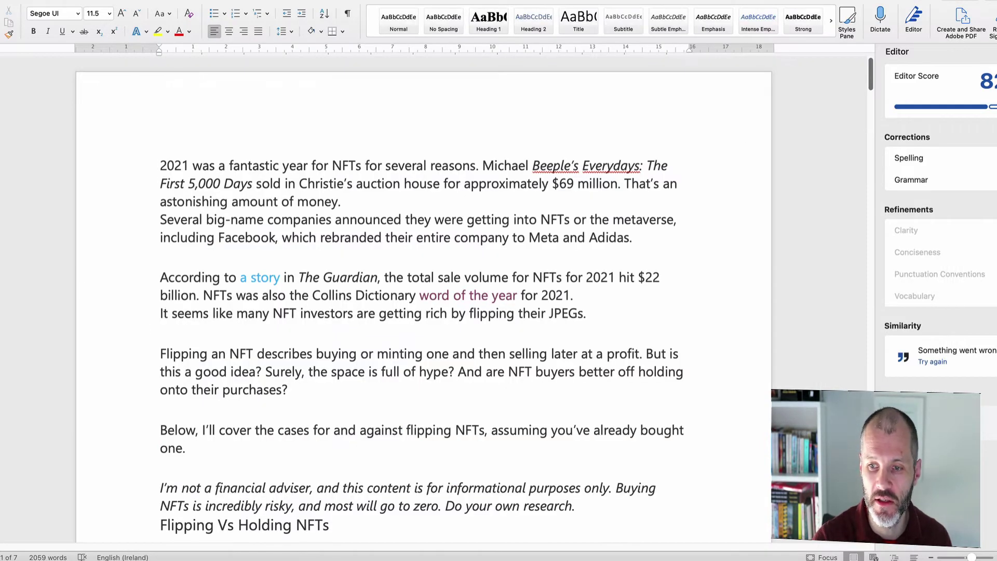
pyautogui.click(931, 363)
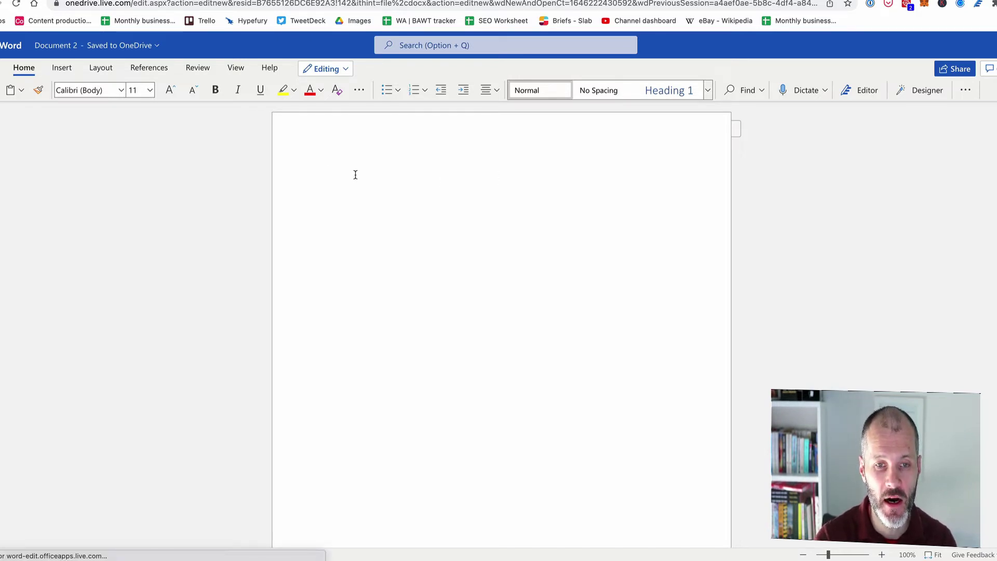
# Step: Paste the NFT article into Document 2 in Word for the web, then briefly check and minimize desktop Word
pyautogui.press('super+v')
pyautogui.scroll(15, 493, 238)
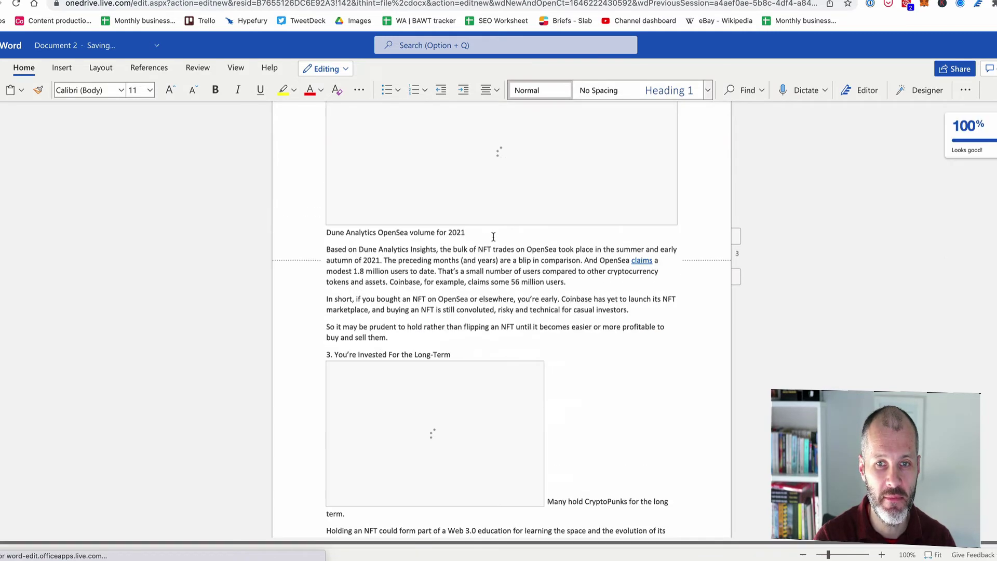
pyautogui.scroll(8, 559, 275)
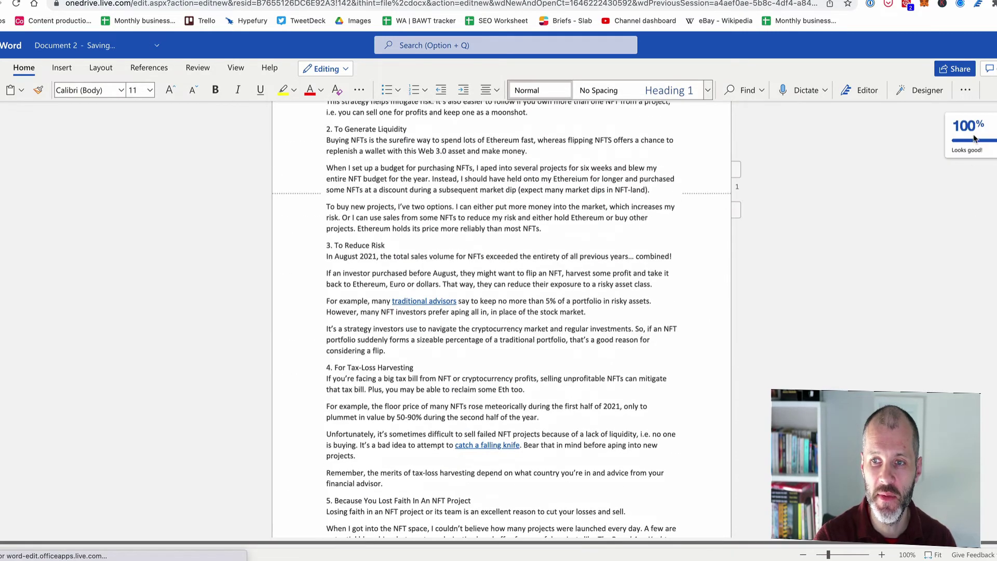
pyautogui.scroll(10, 627, 371)
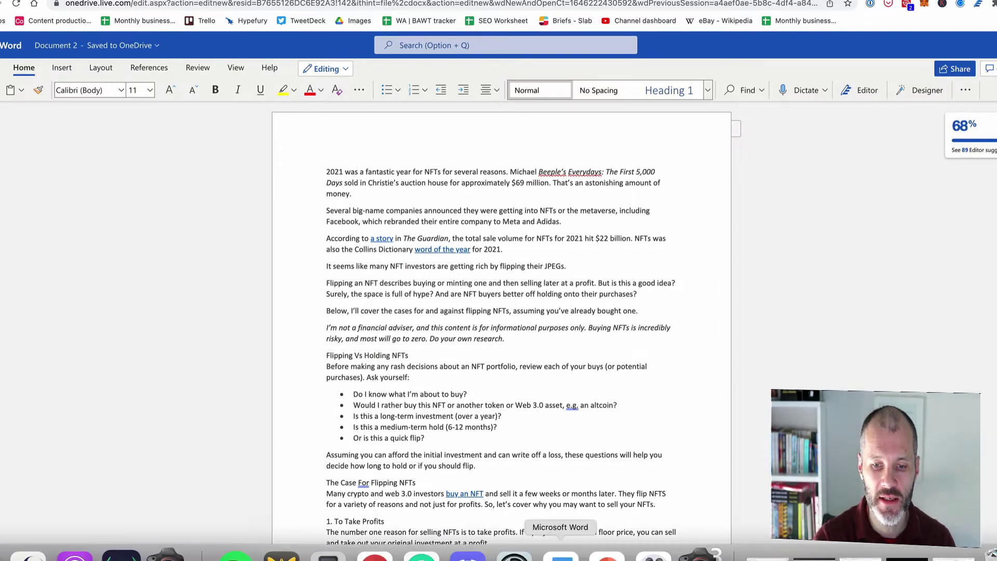
pyautogui.click(494, 550)
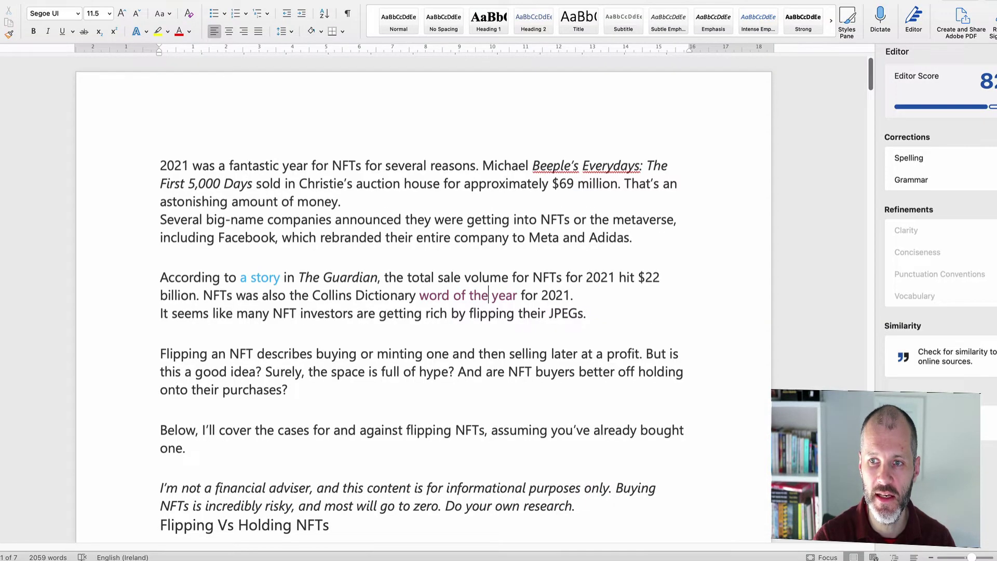
pyautogui.press('super+m')
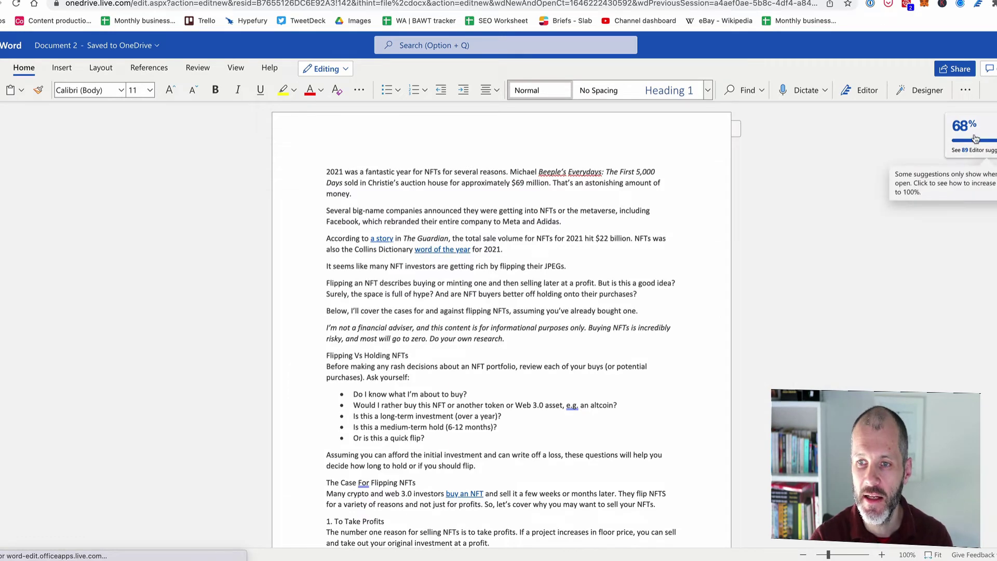
# Step: Open Word for the web's full Editor pane and check the article for similarity to online sources
pyautogui.click(974, 139)
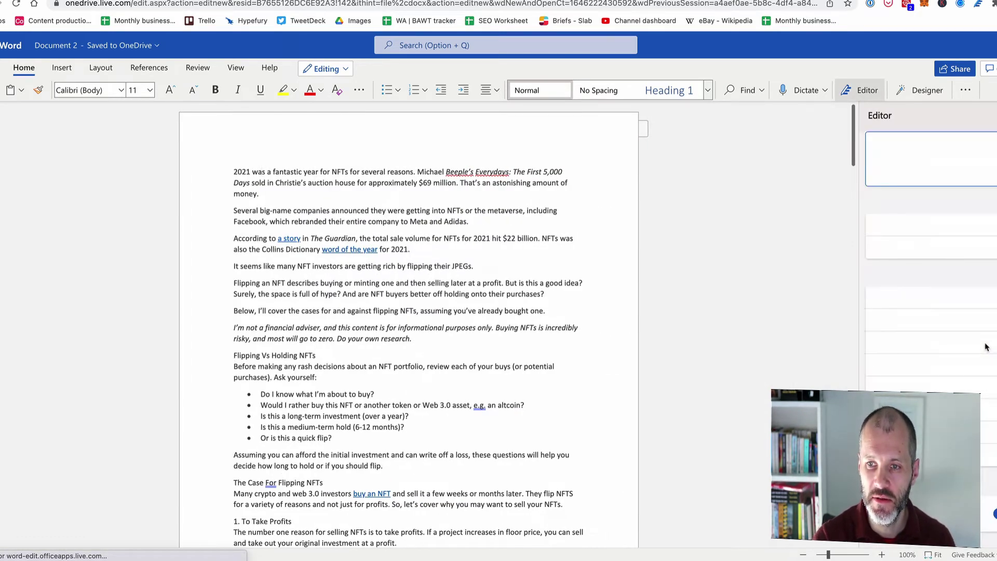
pyautogui.scroll(-4, 986, 347)
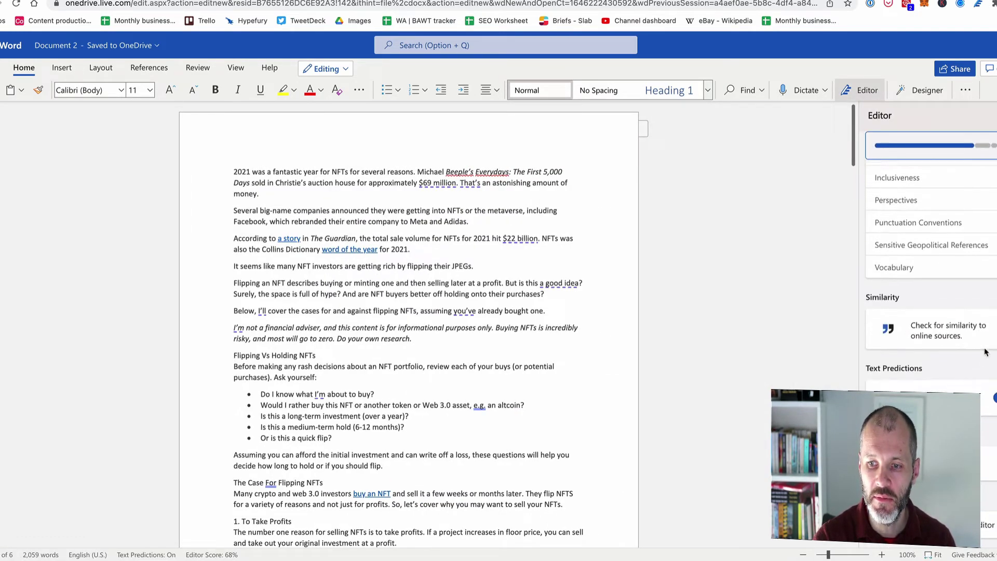
pyautogui.click(943, 333)
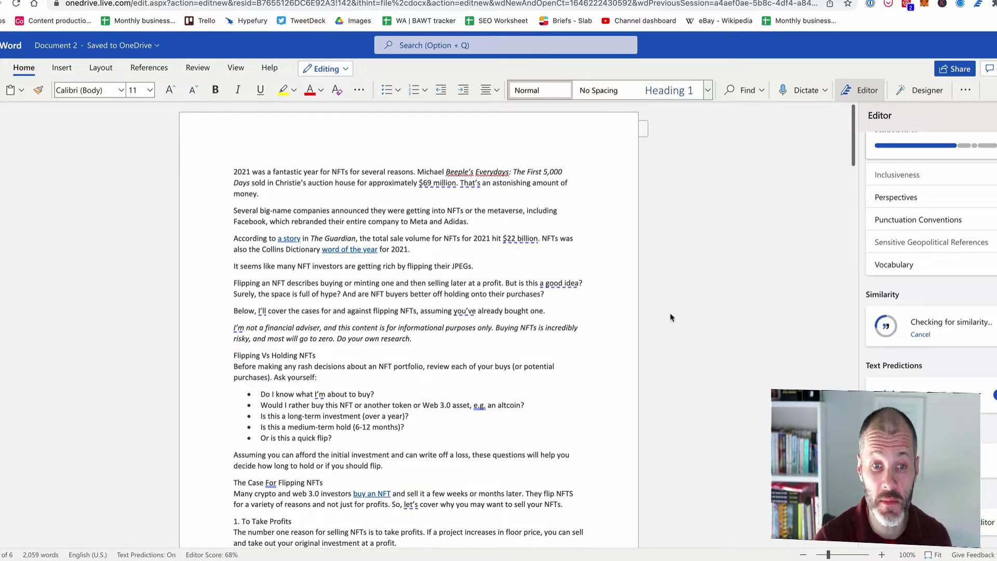
pyautogui.scroll(3, 885, 333)
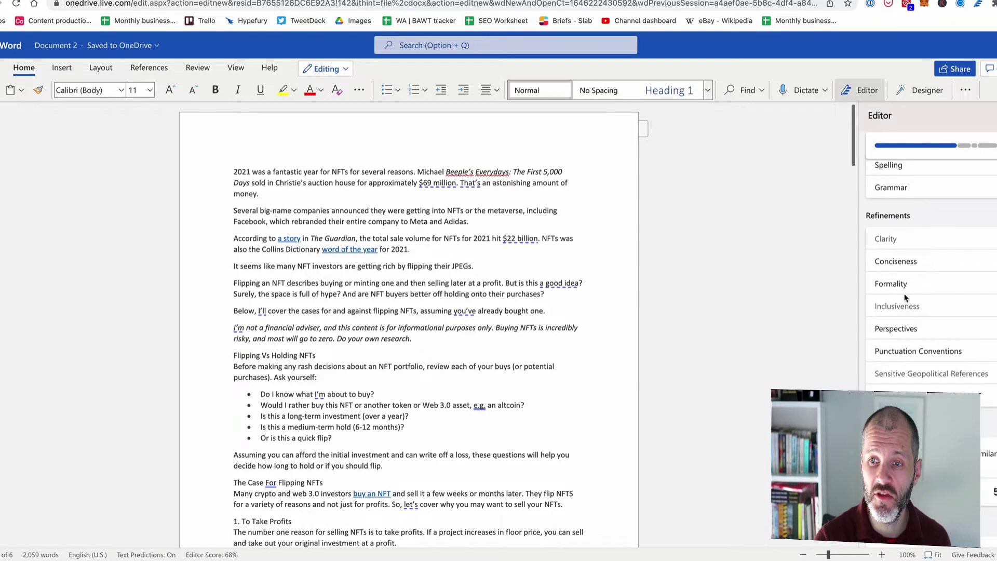
pyautogui.scroll(2, 976, 171)
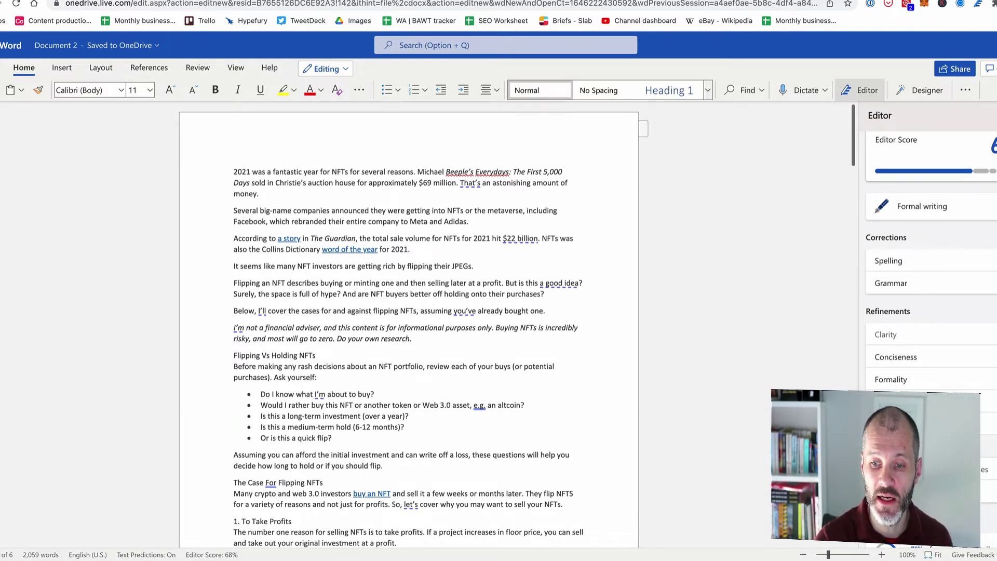
pyautogui.scroll(-4, 930, 259)
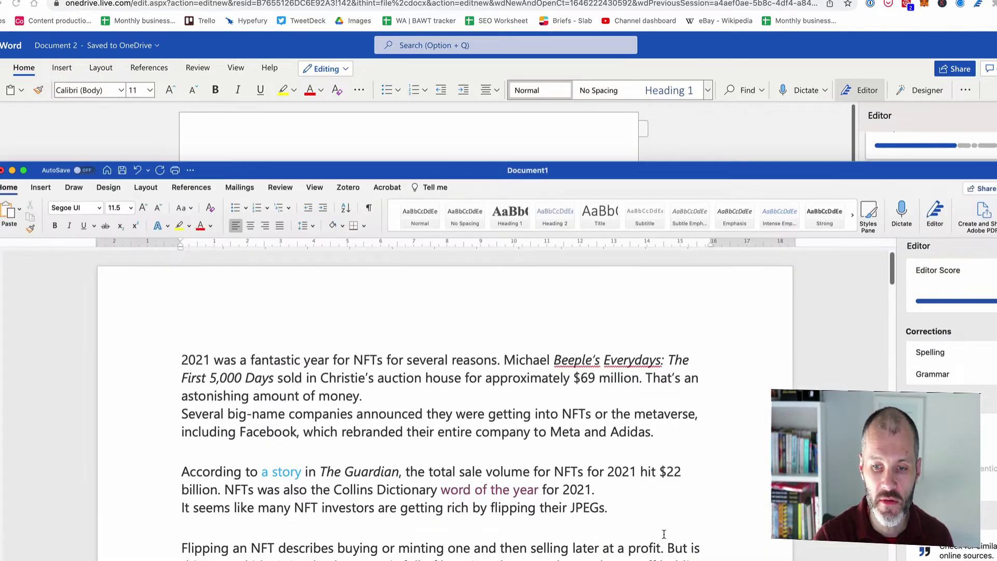
# Step: Switch back and forth between desktop Word and Word for the web to compare their Editor panes
pyautogui.press('super+Tab')
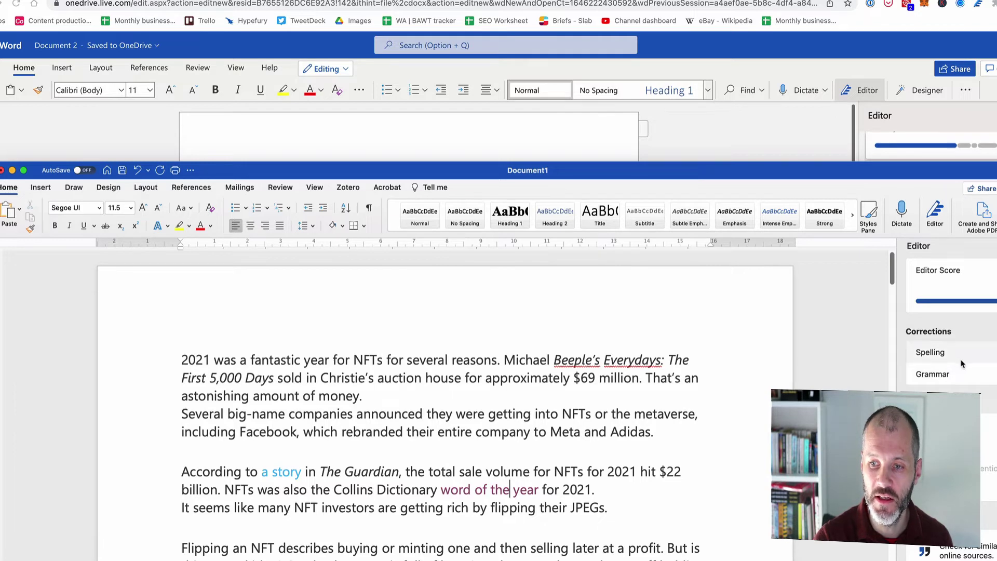
pyautogui.press('super+Tab')
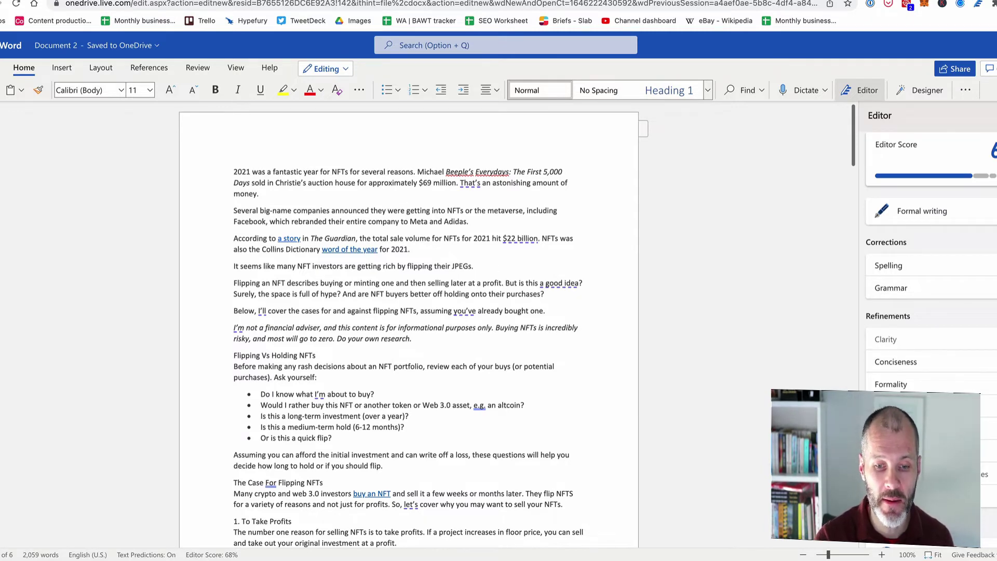
pyautogui.press('super+Tab')
pyautogui.press('super+Tab')
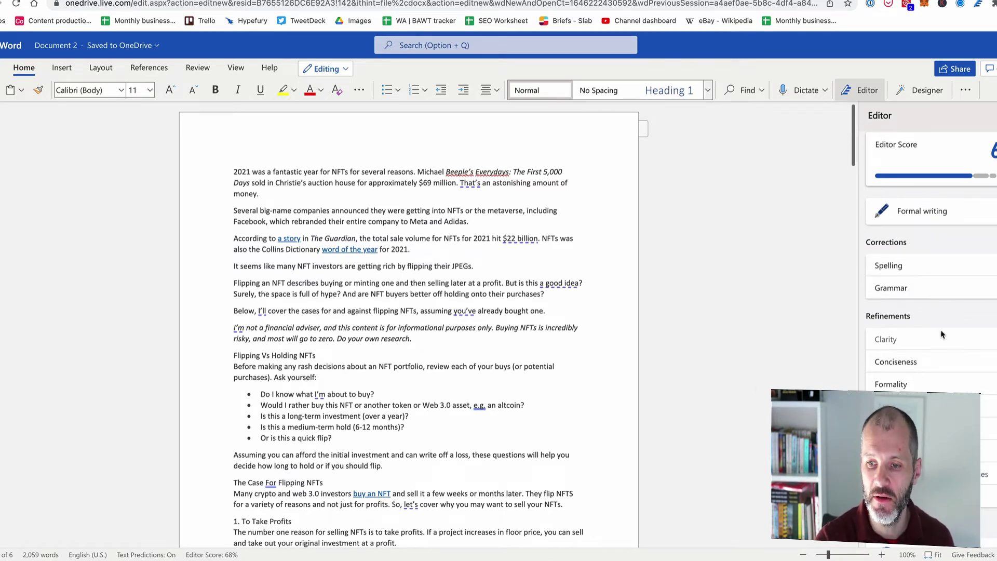
# Step: Review the Similarity card tracing the first sentence to The NFT Brief, then dismiss it
pyautogui.scroll(-2, 935, 358)
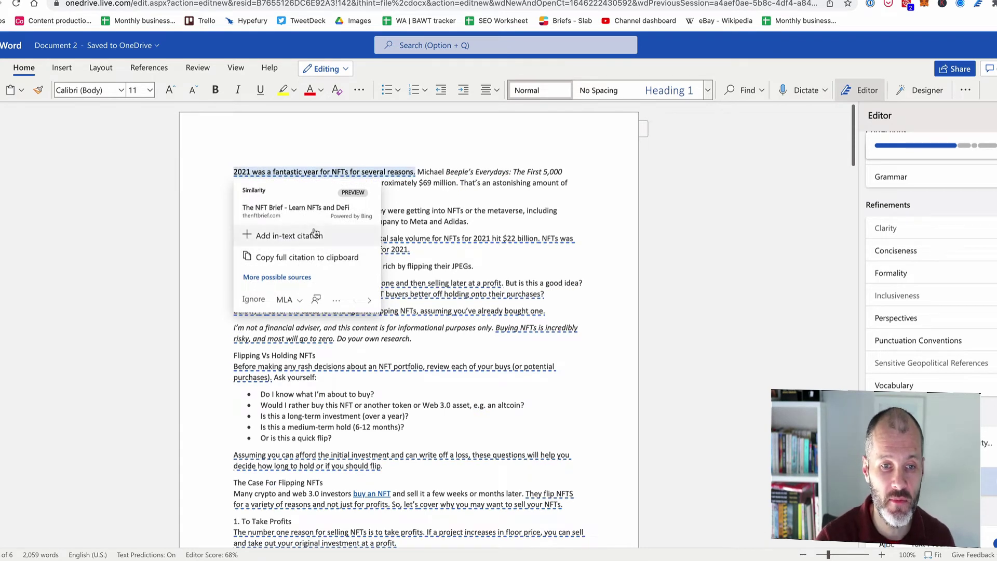
pyautogui.click(576, 288)
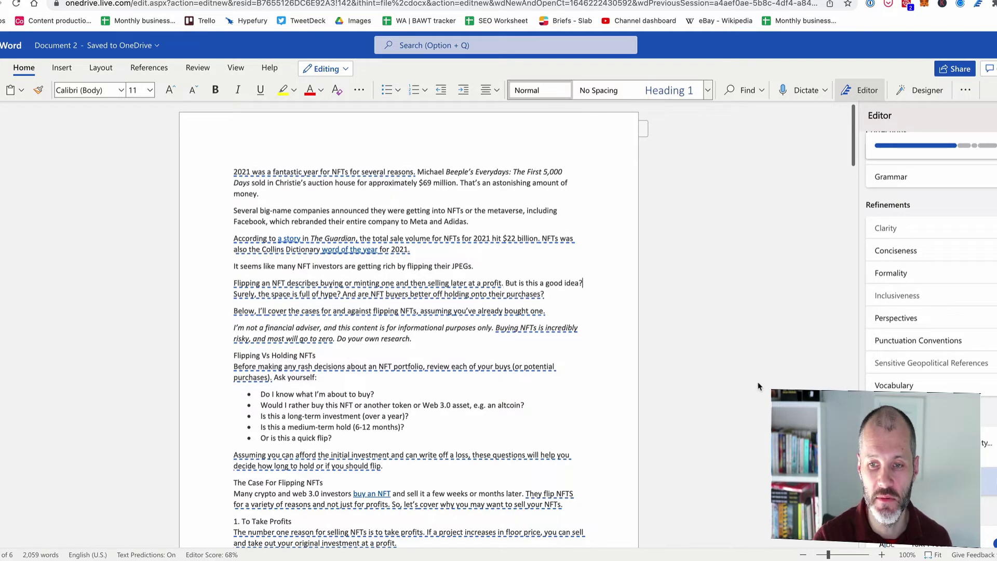
pyautogui.scroll(-1, 670, 373)
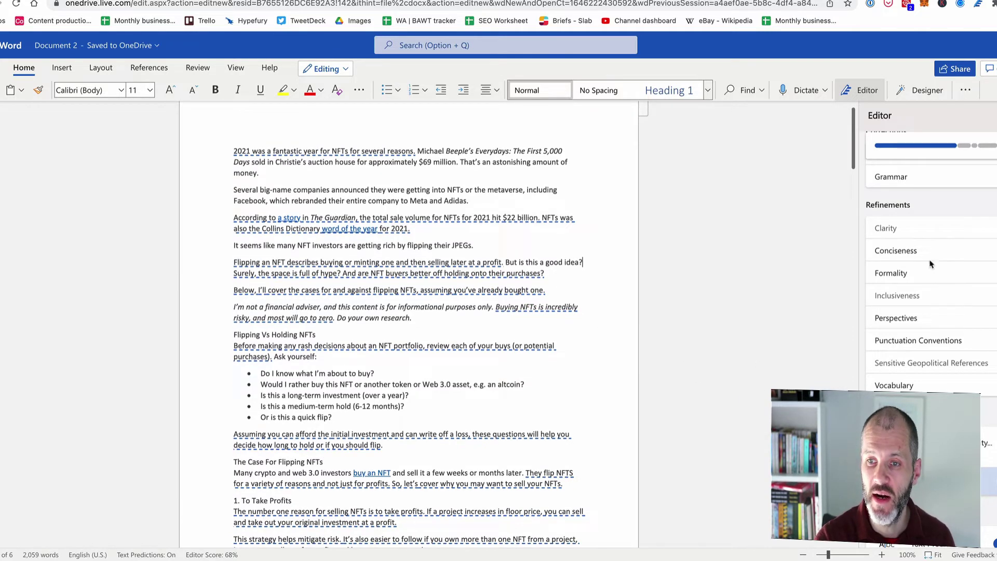
pyautogui.scroll(3, 943, 268)
# Step: Step through Editor's spelling suggestions past Cryptopunks to the flagged word 'daytraders'
pyautogui.click(949, 266)
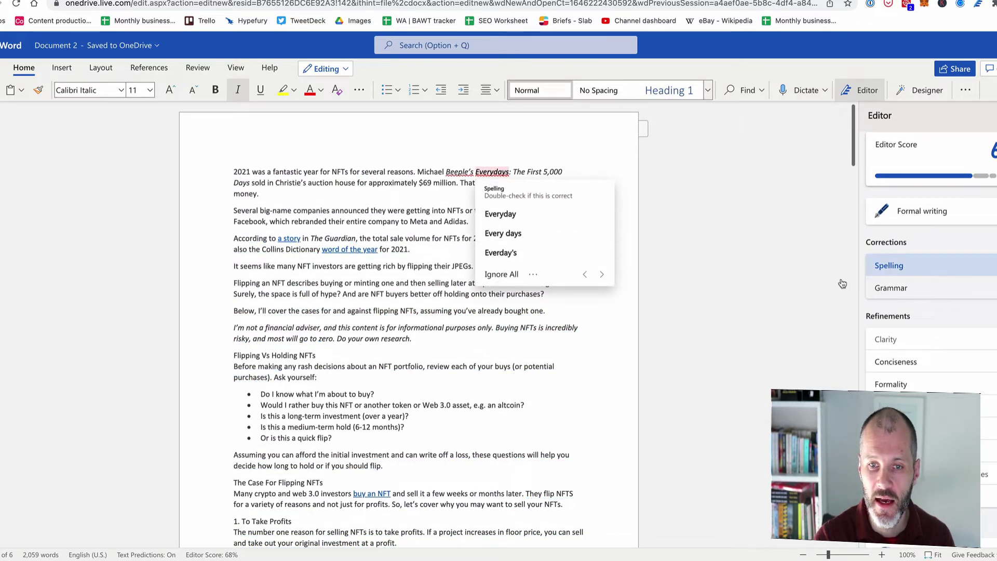
pyautogui.click(602, 275)
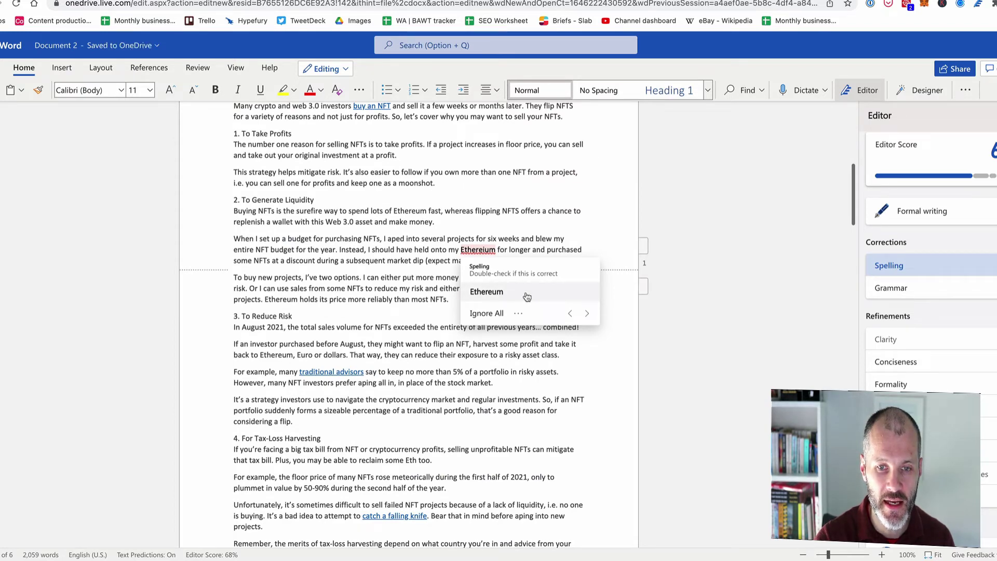
pyautogui.click(526, 297)
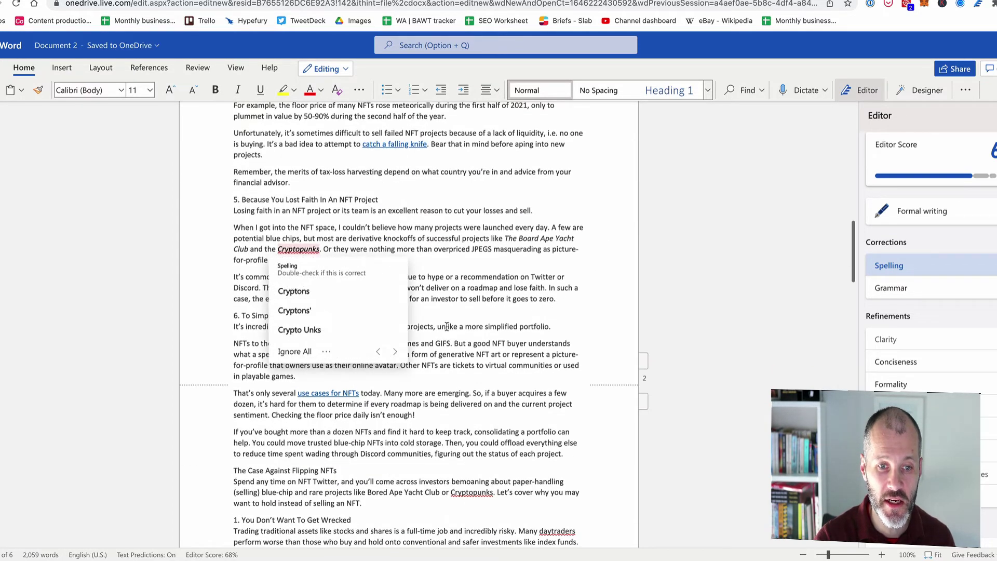
pyautogui.click(395, 351)
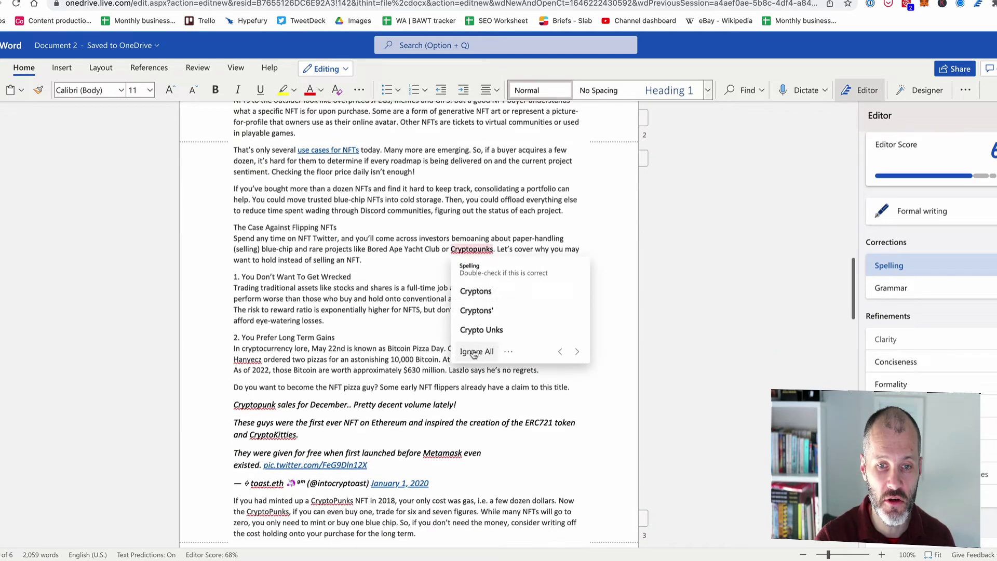
pyautogui.click(577, 352)
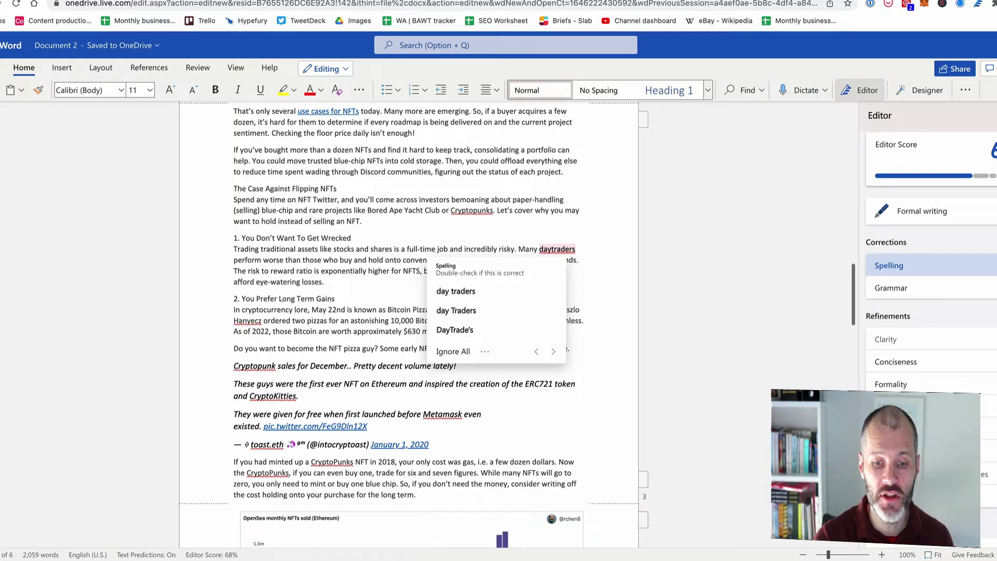
pyautogui.click(421, 555)
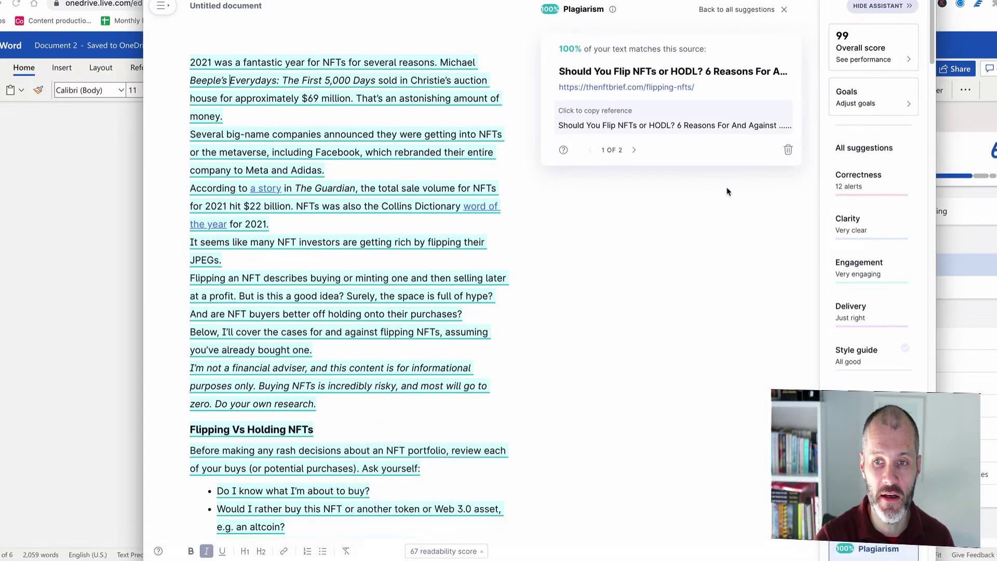
pyautogui.click(864, 149)
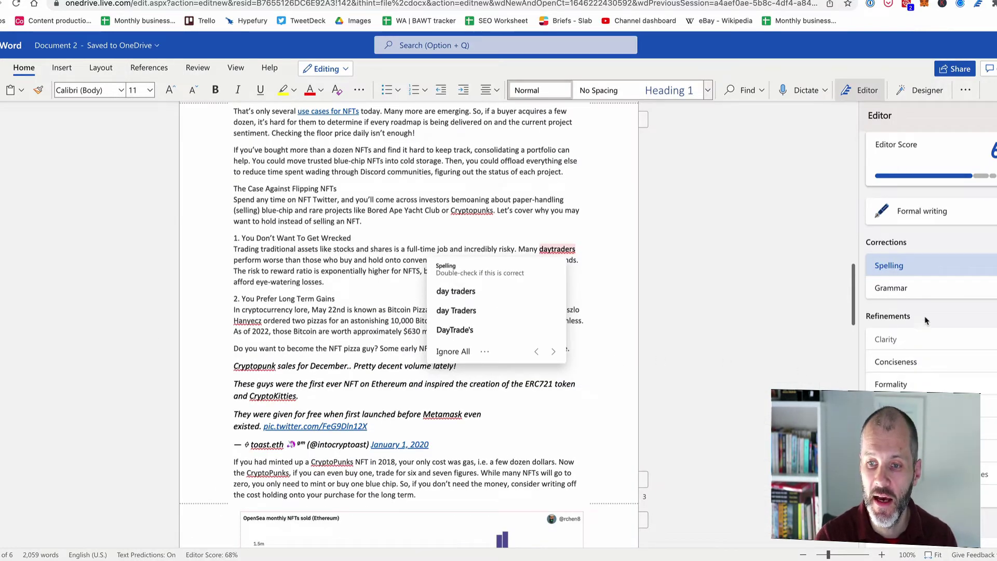
# Step: Review Grammar suggestions, adding the comma after 'i.e.', then move on to Conciseness suggestions
pyautogui.click(930, 288)
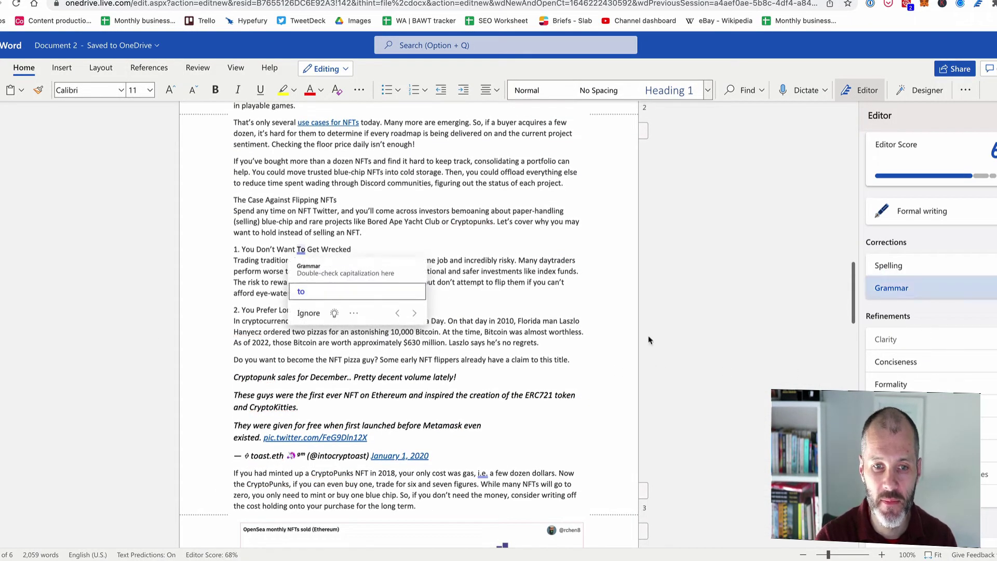
pyautogui.click(416, 314)
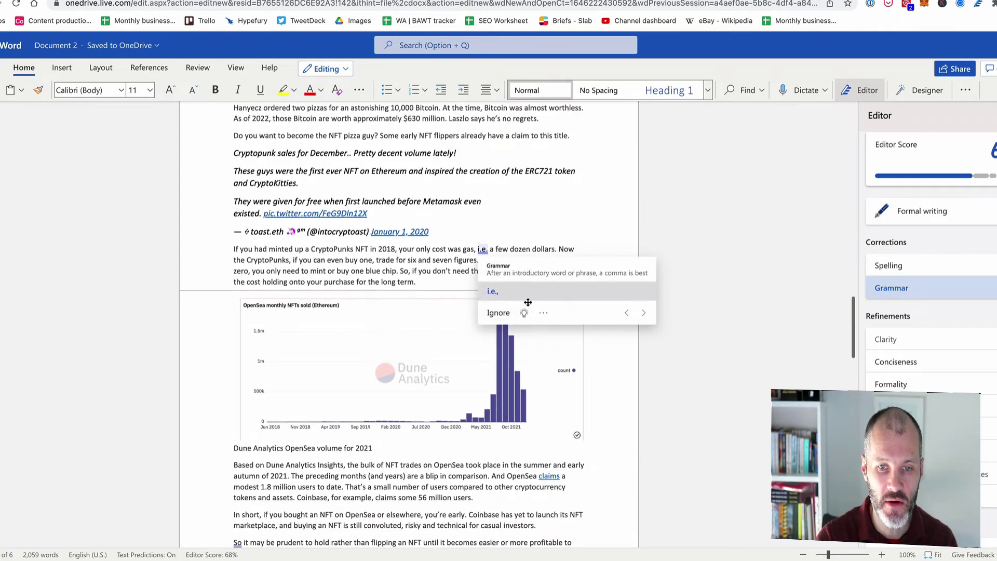
pyautogui.click(500, 301)
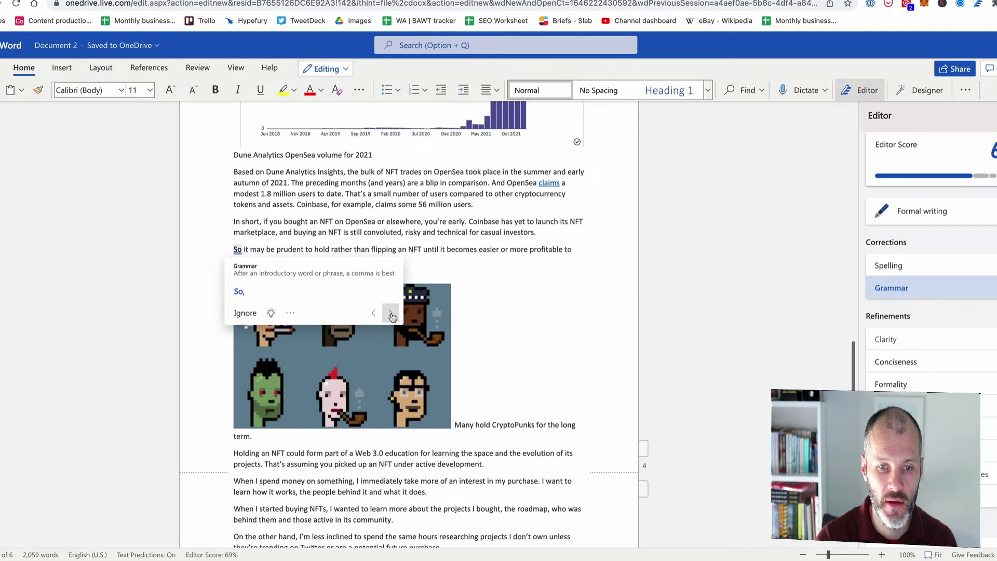
pyautogui.click(390, 313)
pyautogui.click(413, 195)
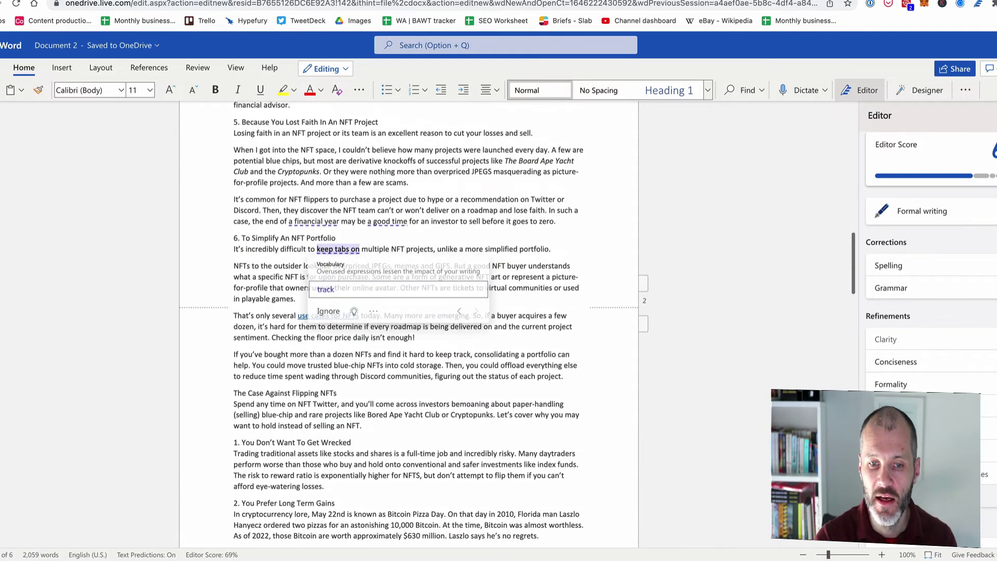
pyautogui.click(935, 364)
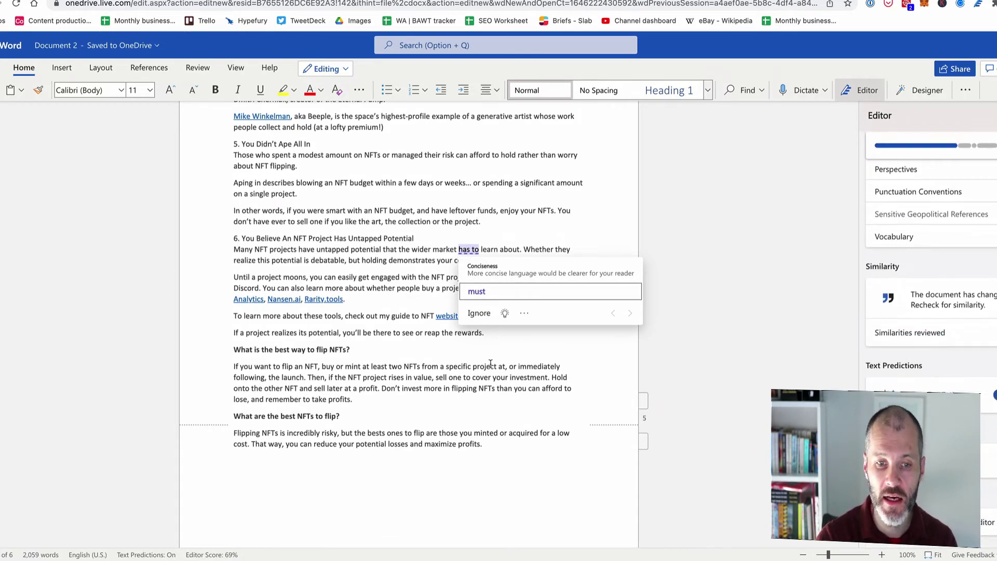
pyautogui.scroll(15, 490, 364)
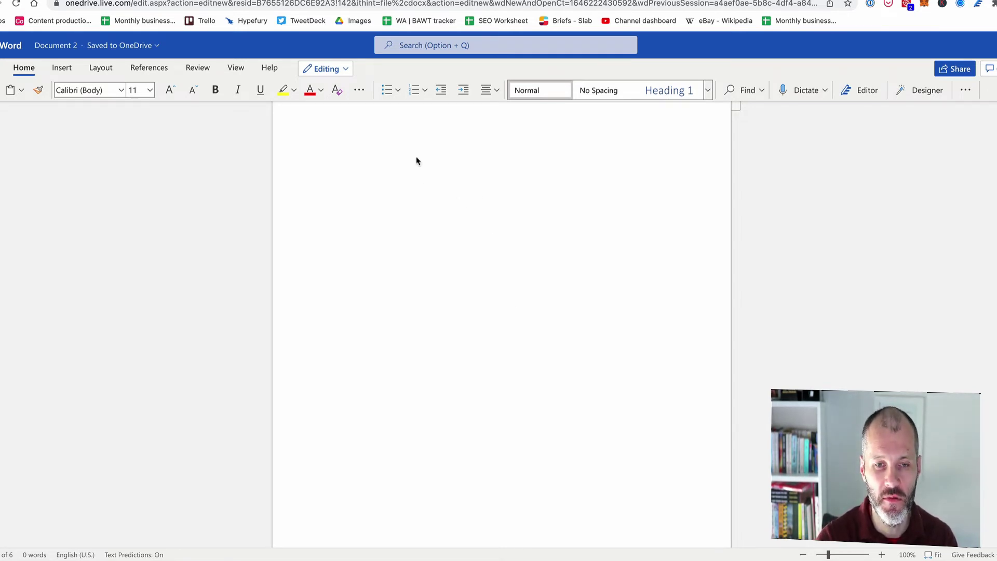
# Step: Paste the 667-word nitro coffee article into the blank document and run Editor on it
pyautogui.press('super+v')
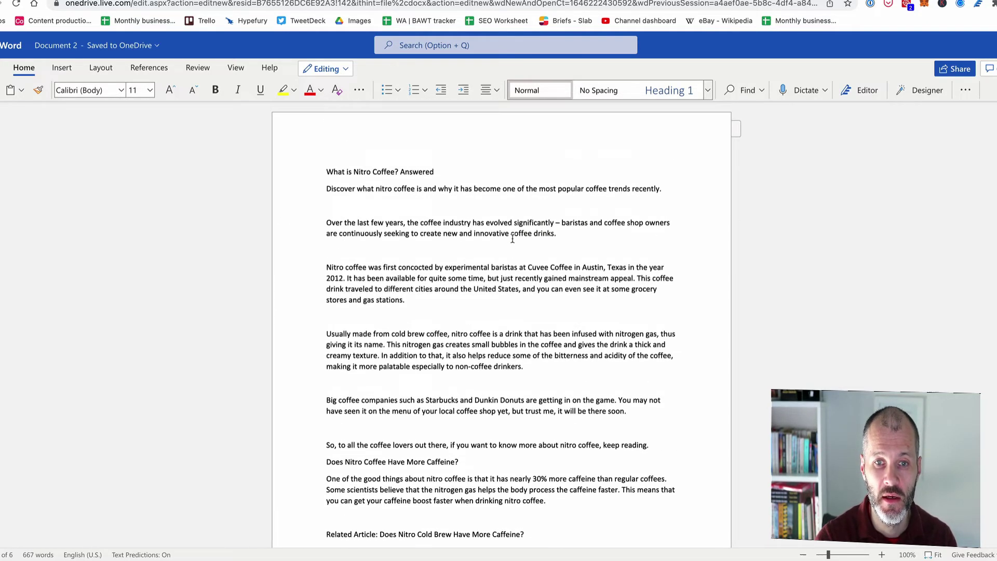
pyautogui.click(860, 90)
pyautogui.moveTo(996, 152)
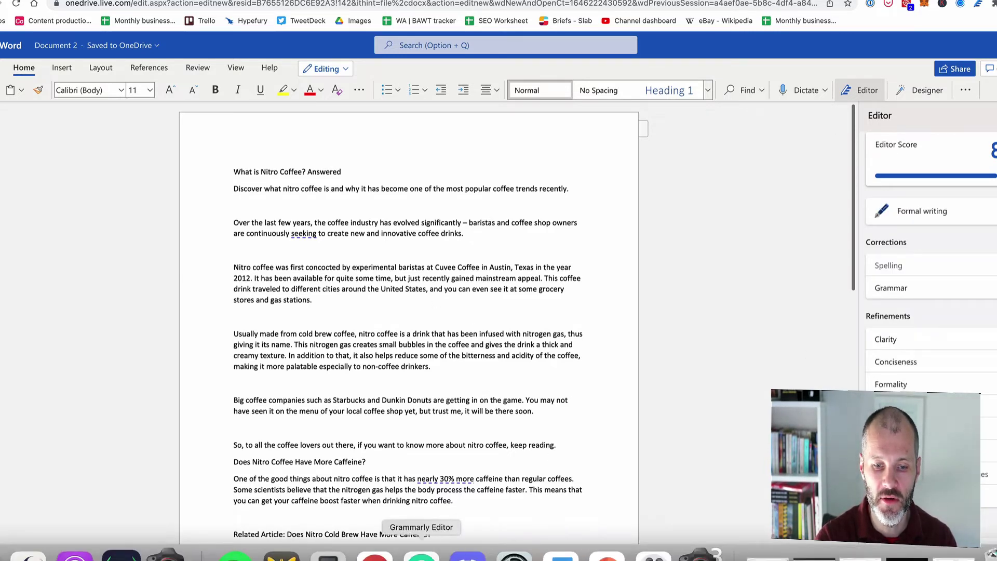
# Step: In Grammarly, replace the NFT draft with the pasted nitro coffee article
pyautogui.click(425, 546)
pyautogui.press('super+a')
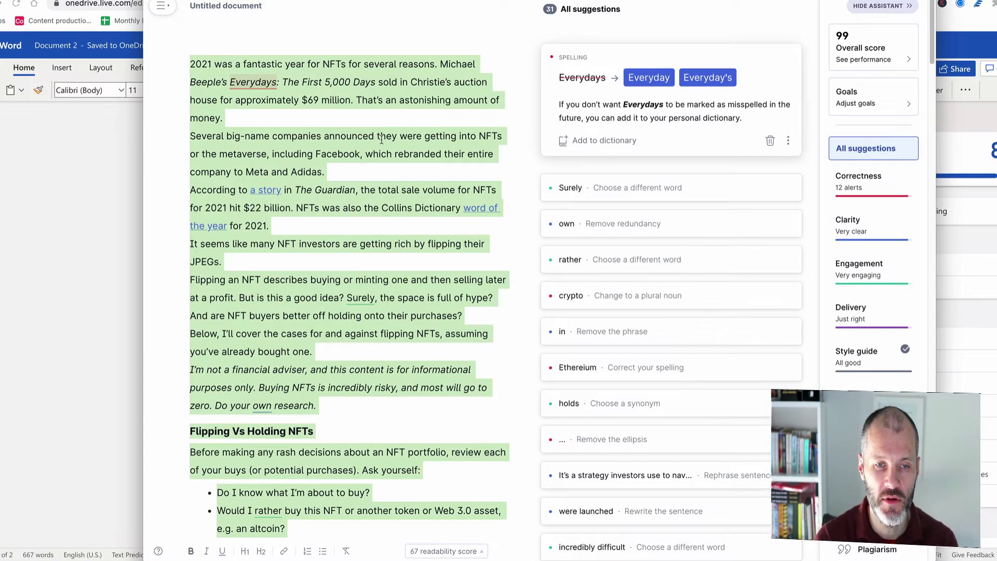
pyautogui.press('BackSpace')
pyautogui.press('super+v')
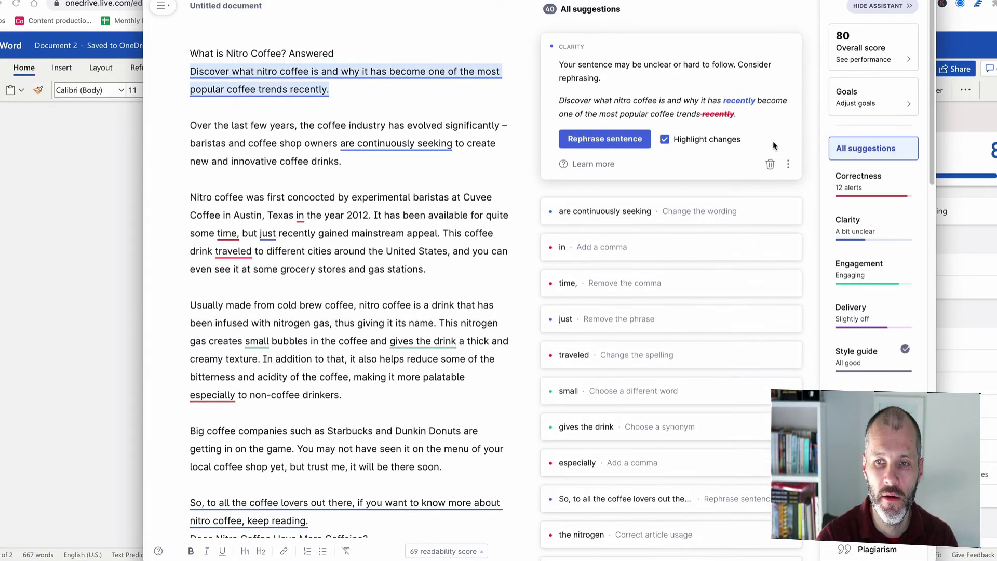
# Step: Filter to Correctness then Clarity suggestions and open the rephrase for the coffee lovers sentence
pyautogui.click(876, 186)
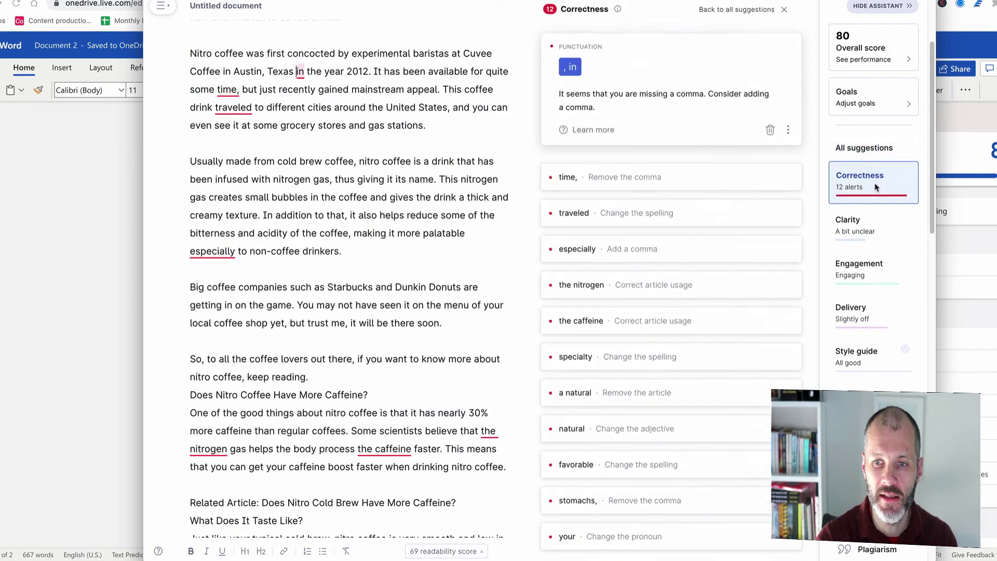
pyautogui.click(884, 229)
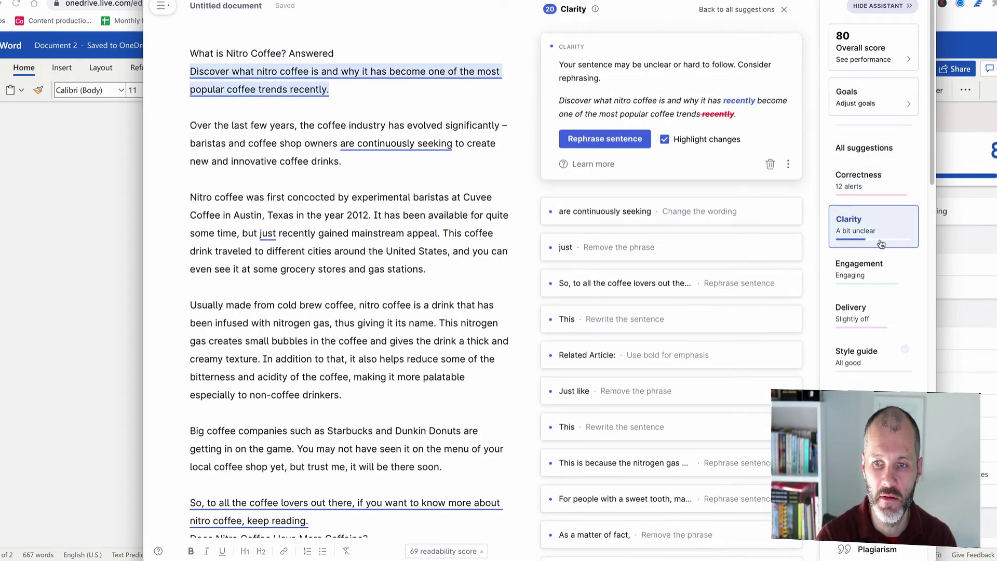
pyautogui.scroll(-4, 411, 414)
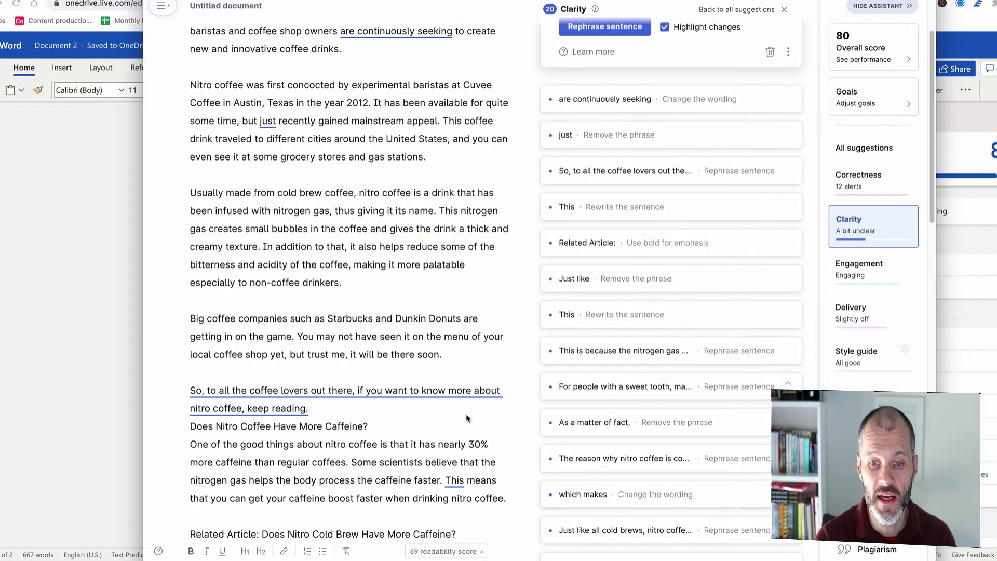
pyautogui.click(431, 392)
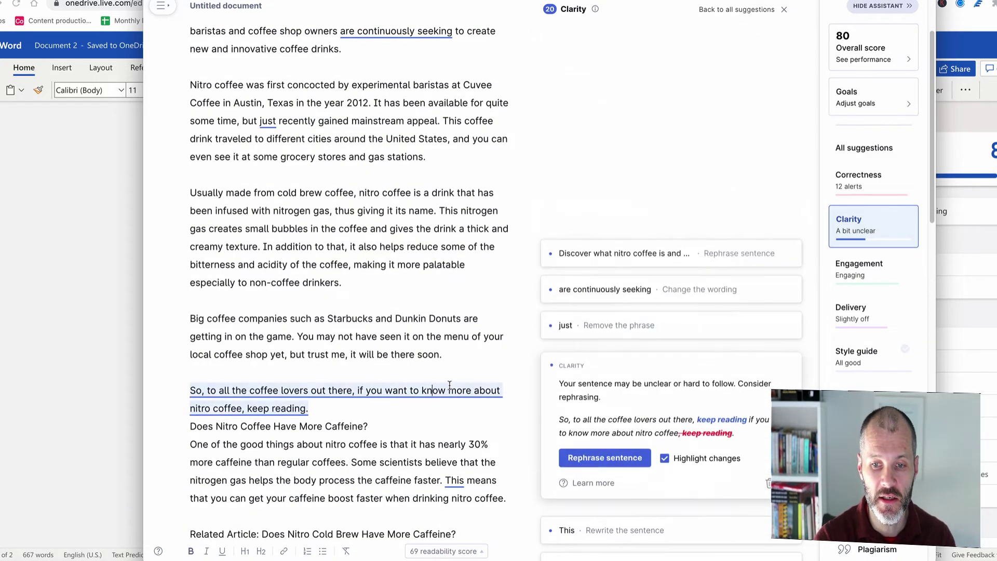
# Step: Apply Grammarly's rephrasing, then review Word Editor's Formality, Conciseness and Clarity refinements
pyautogui.click(611, 457)
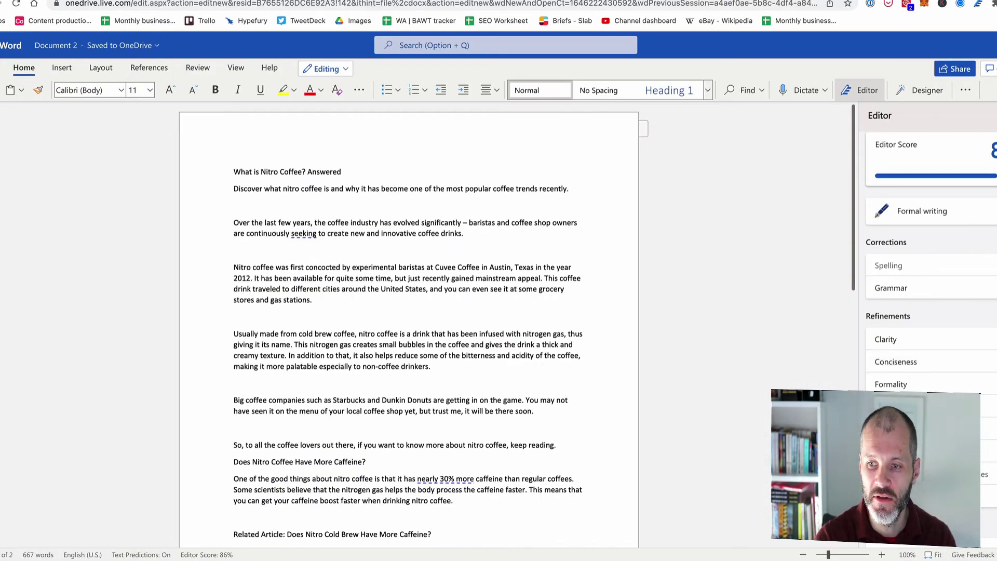
pyautogui.click(904, 385)
pyautogui.click(919, 372)
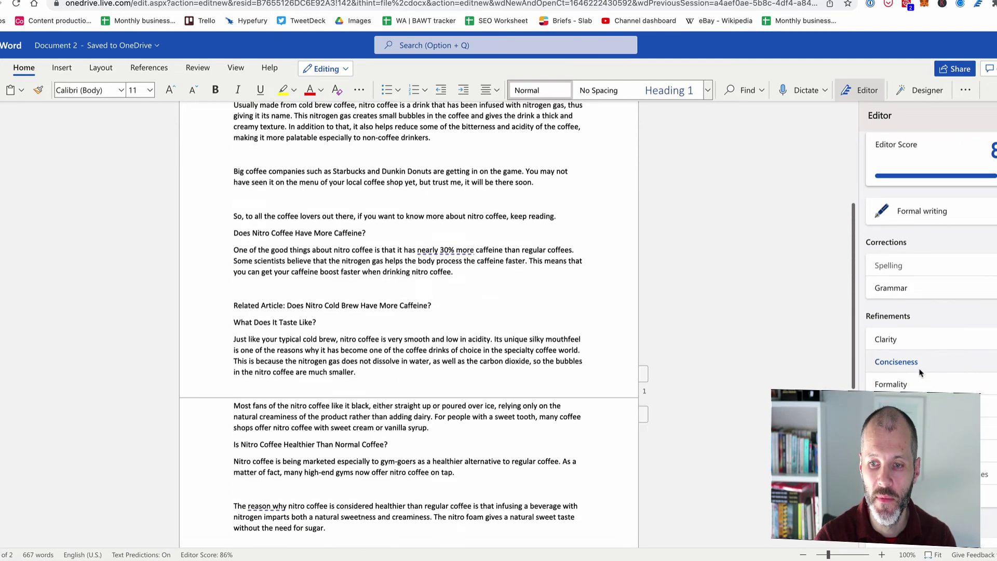
pyautogui.click(944, 347)
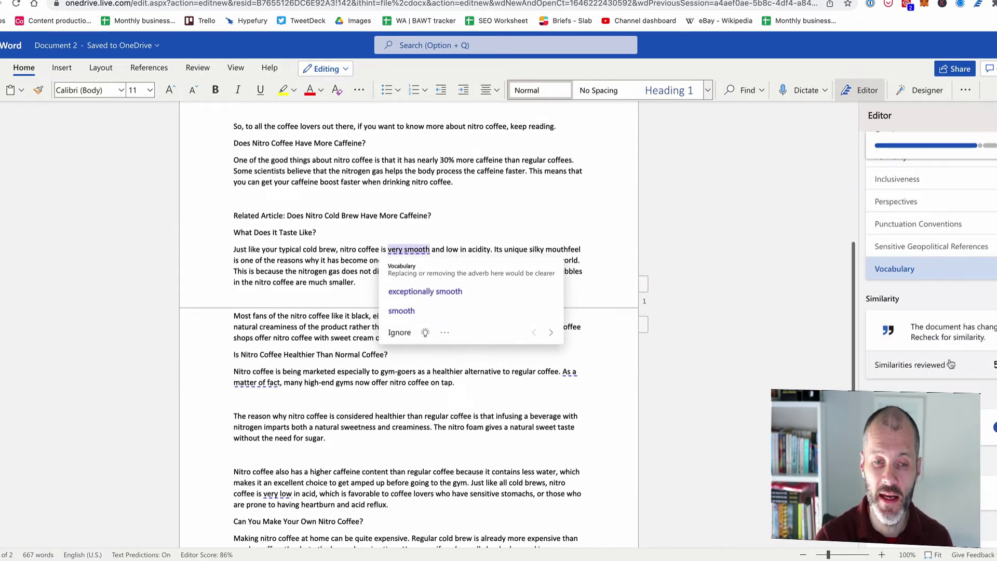
pyautogui.scroll(-1, 950, 370)
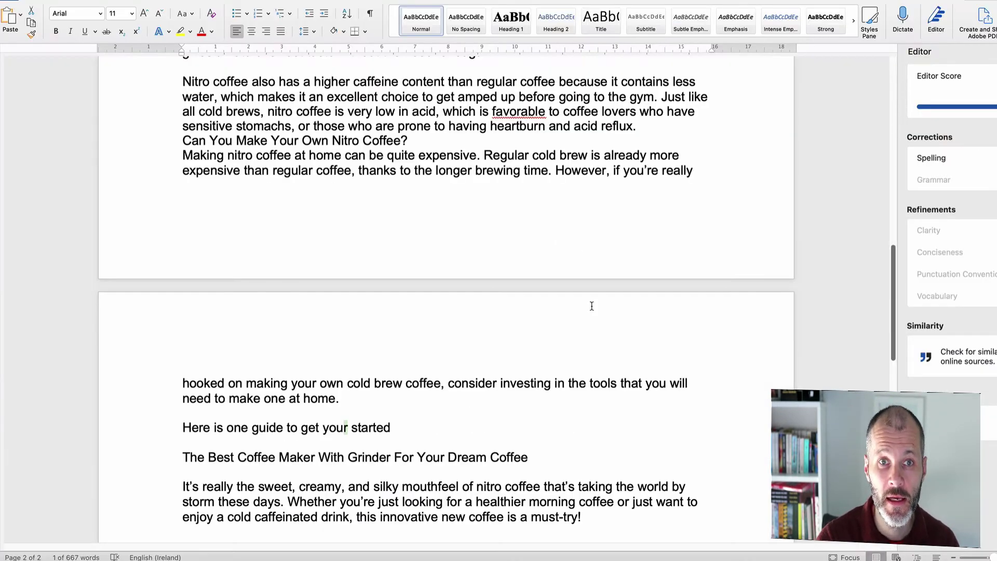
pyautogui.scroll(10, 591, 305)
pyautogui.scroll(3, 591, 307)
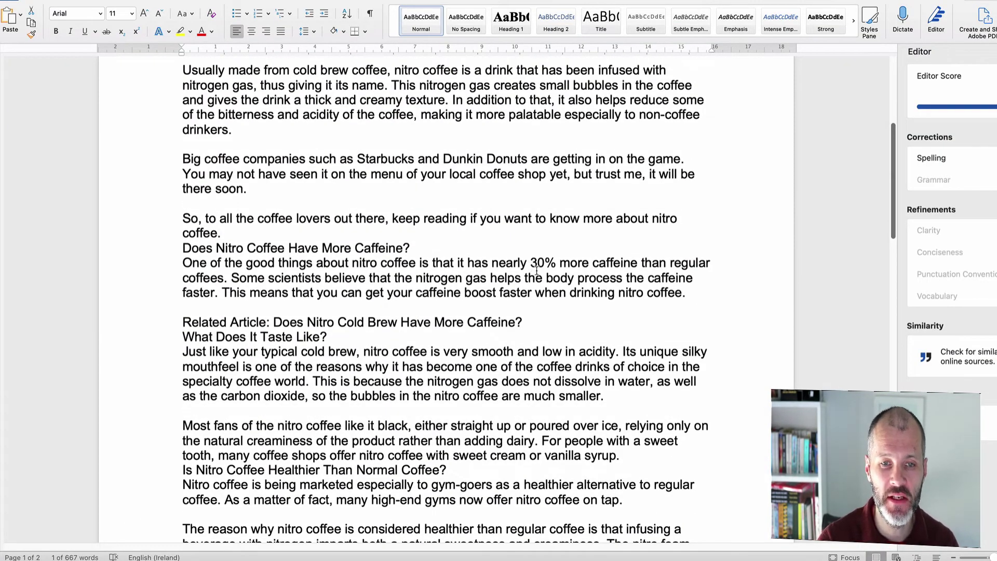
# Step: Select the 'your started' wording in the desktop copy of the coffee article
pyautogui.scroll(-10, 542, 275)
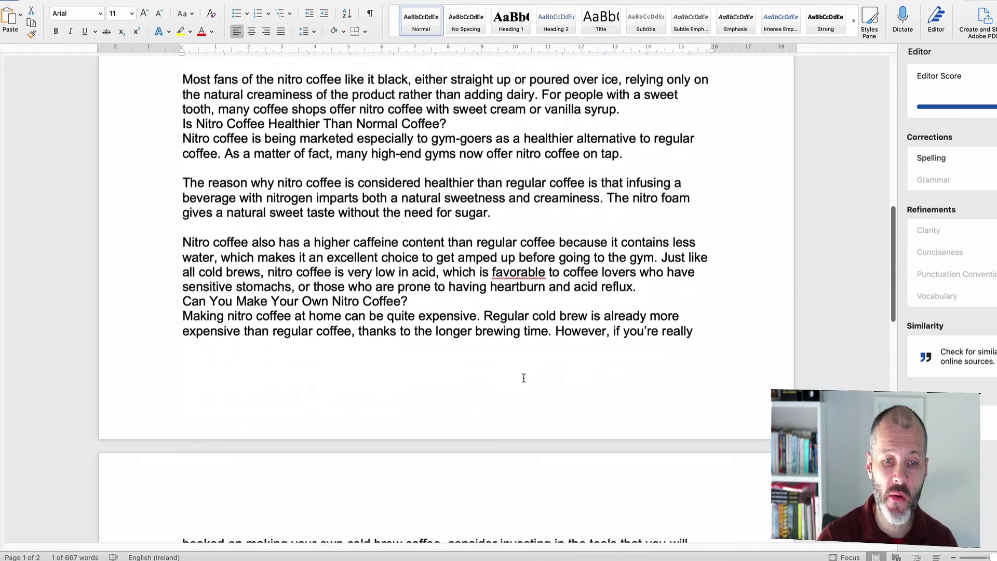
pyautogui.scroll(-6, 515, 367)
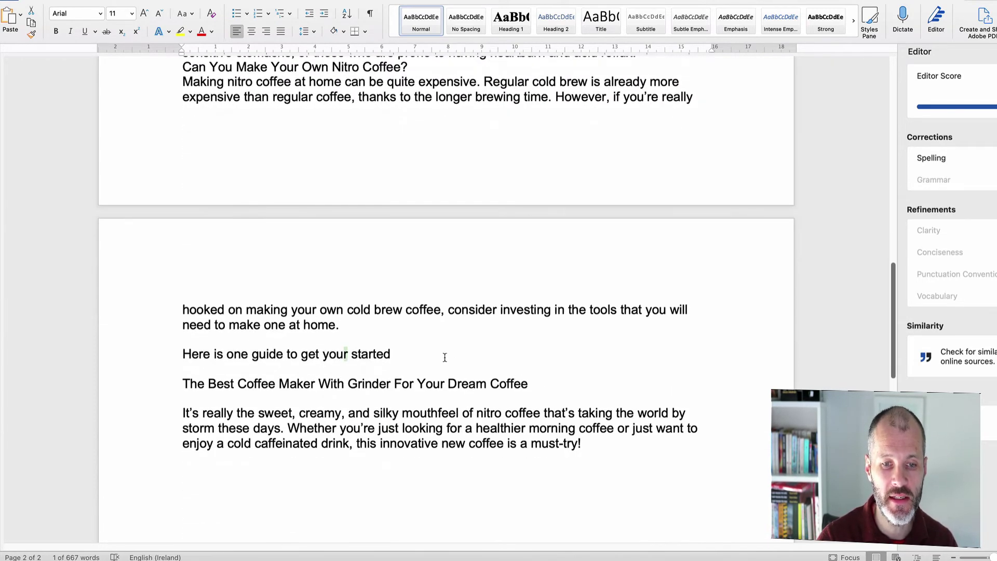
pyautogui.moveTo(440, 356); pyautogui.dragTo(301, 355)
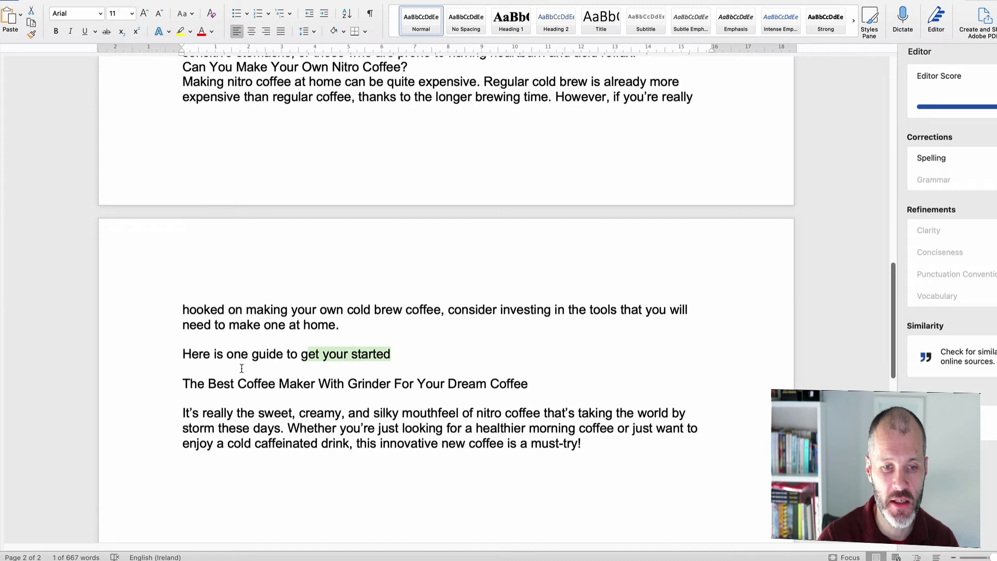
pyautogui.click(310, 367)
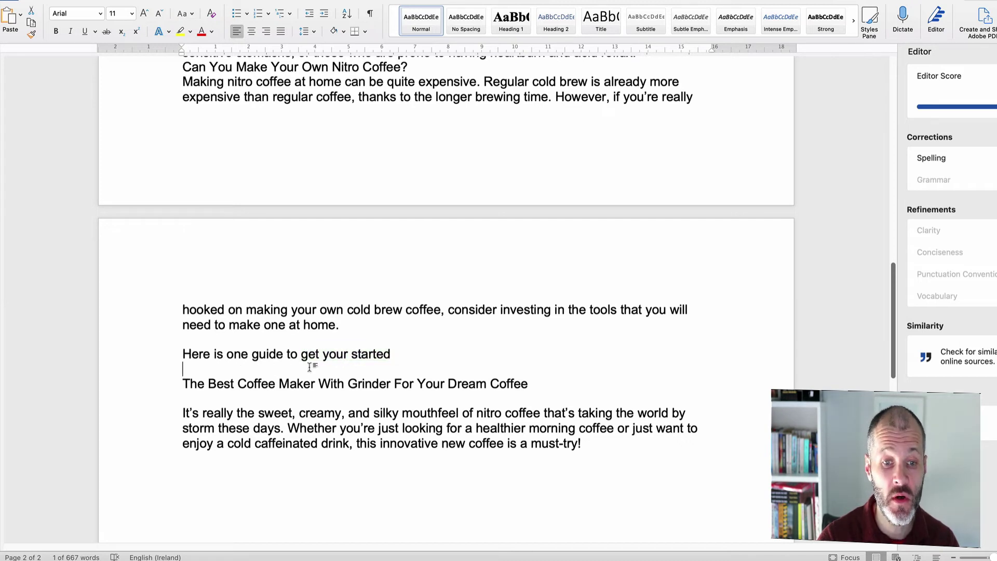
pyautogui.click(346, 356)
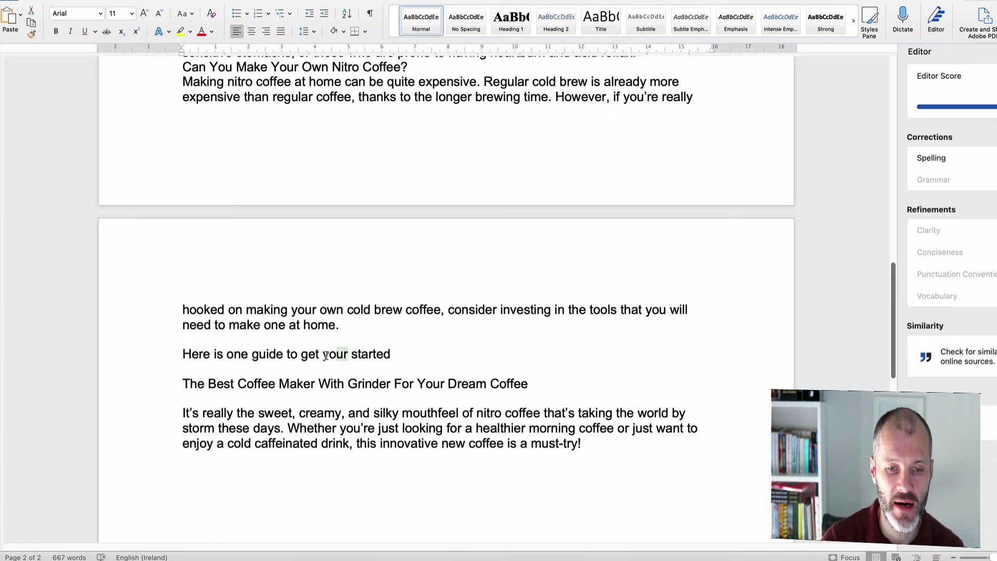
pyautogui.moveTo(324, 356); pyautogui.dragTo(378, 348)
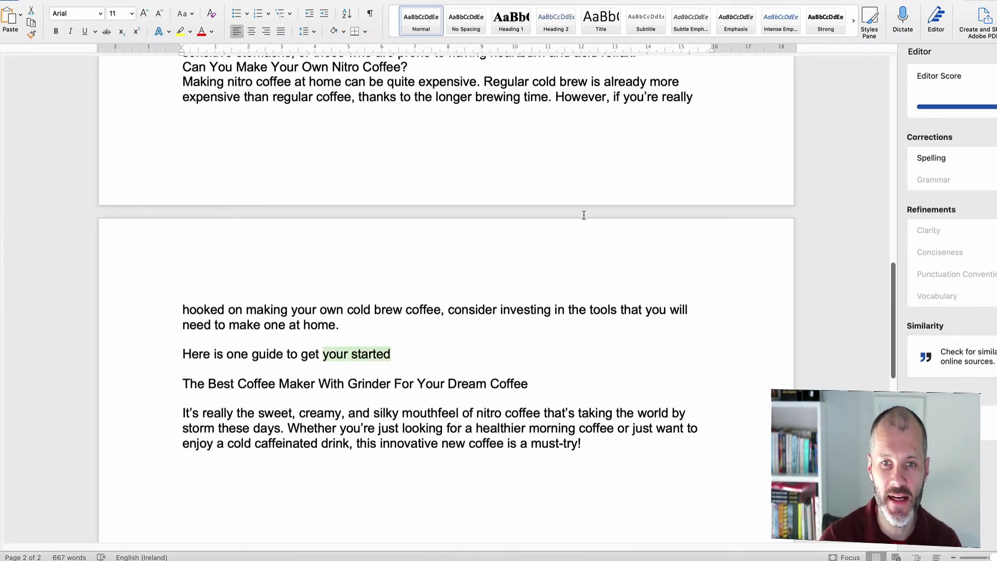
# Step: Bring Word for the web forward and highlight 'guide to get your started' there
pyautogui.moveTo(653, 8)
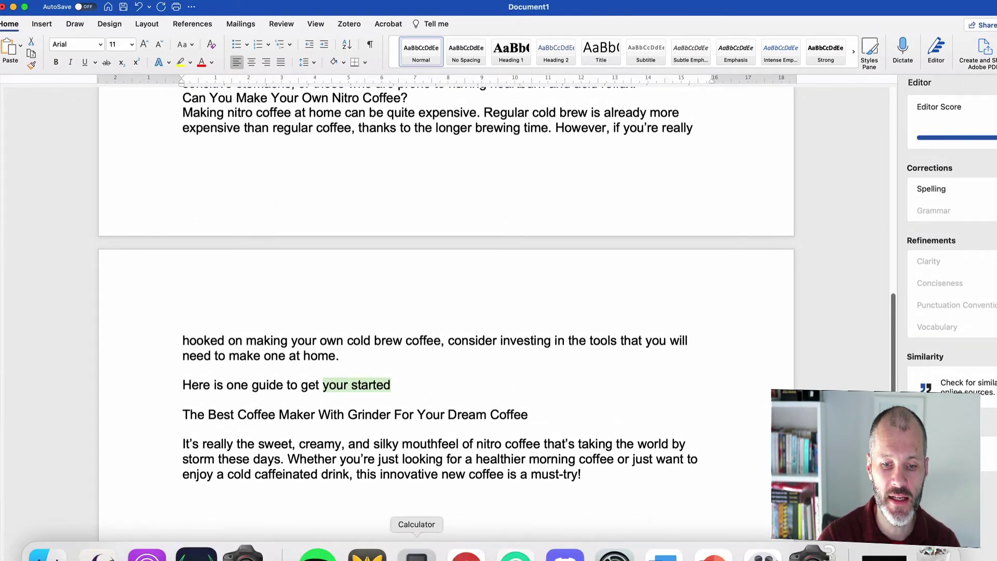
pyautogui.moveTo(466, 555)
pyautogui.click(528, 480)
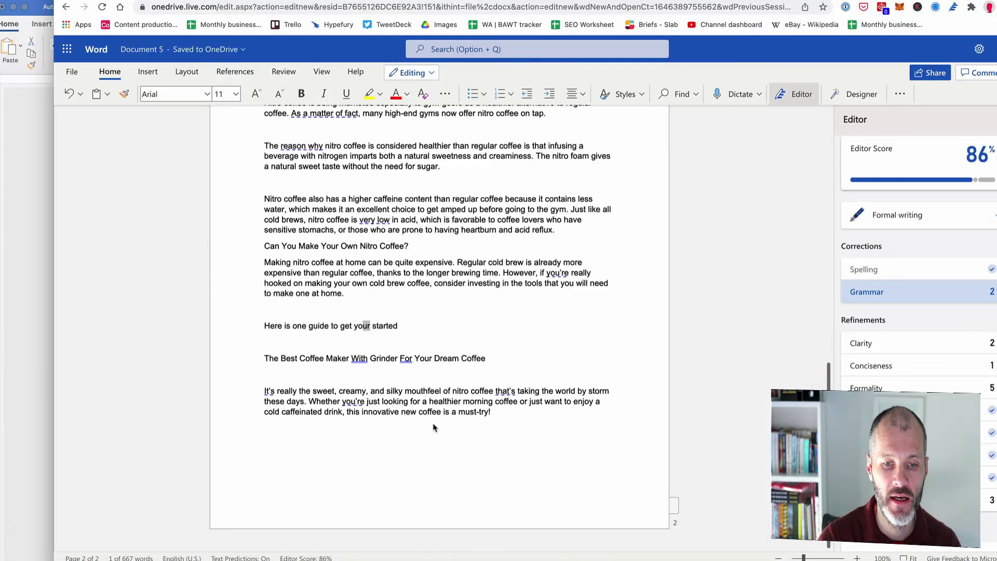
pyautogui.moveTo(302, 325); pyautogui.dragTo(404, 325)
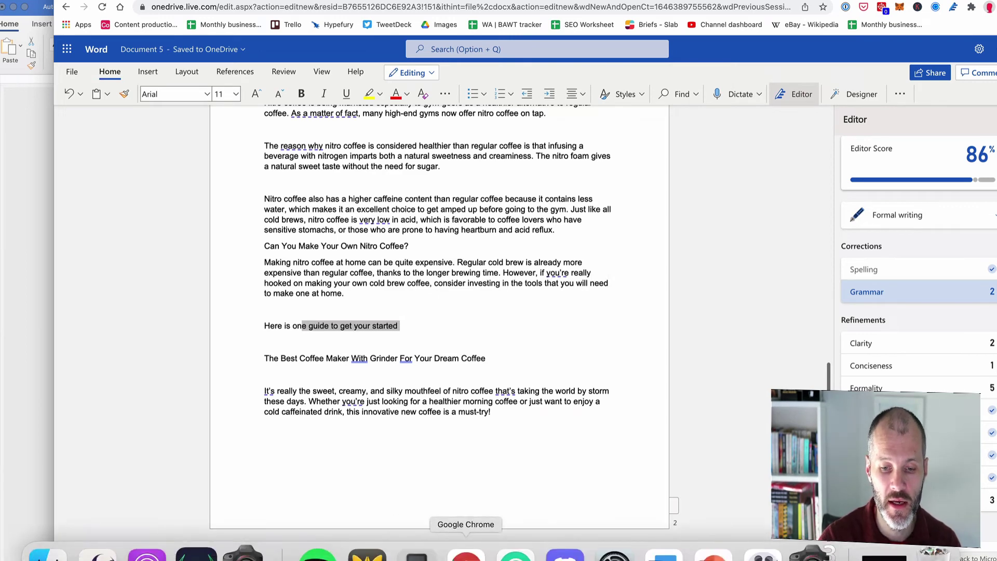
# Step: In Grammarly, highlight the sentence flagged for 'your' versus 'you' and scroll through the suggestions
pyautogui.click(512, 550)
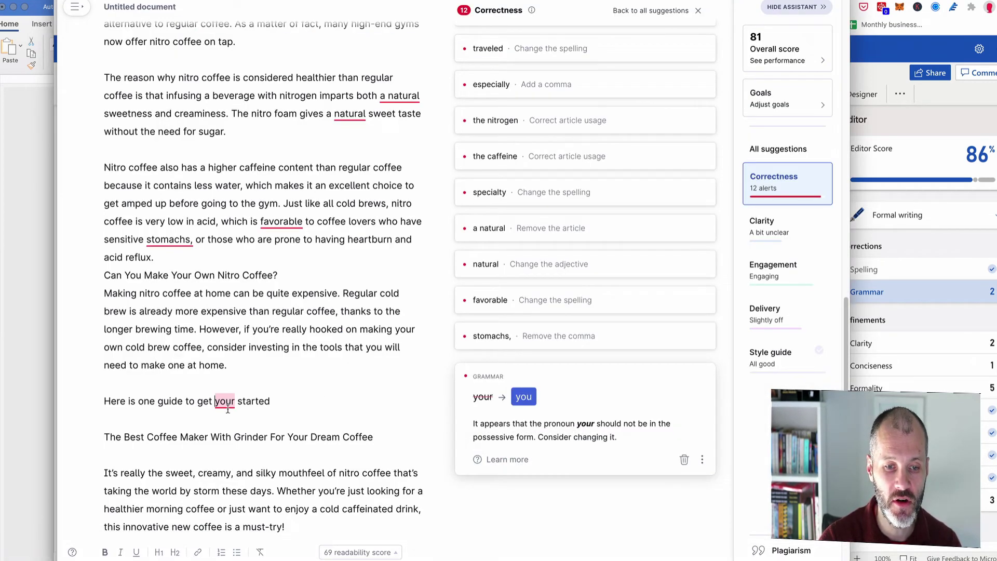
pyautogui.moveTo(272, 403); pyautogui.dragTo(103, 398)
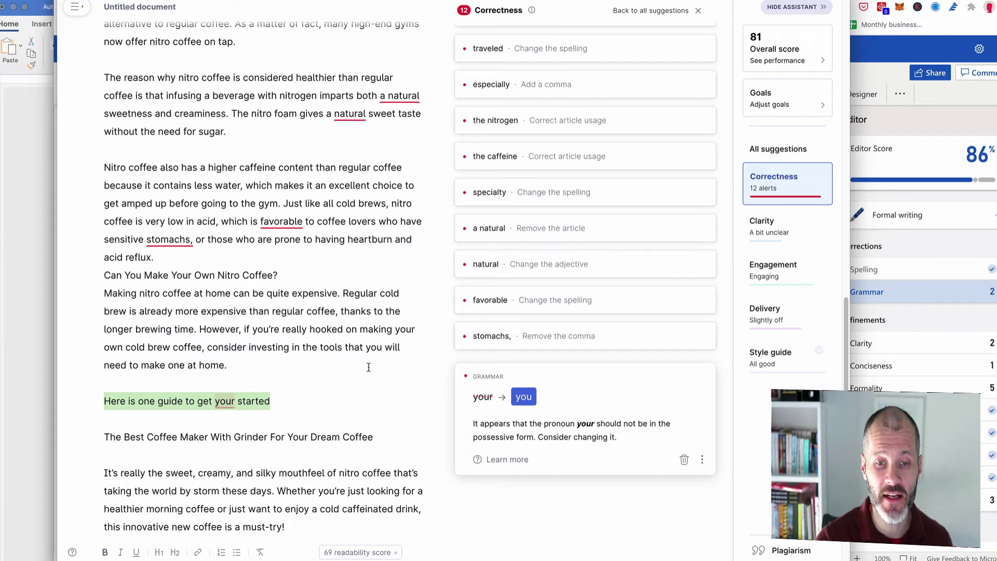
pyautogui.scroll(5, 377, 366)
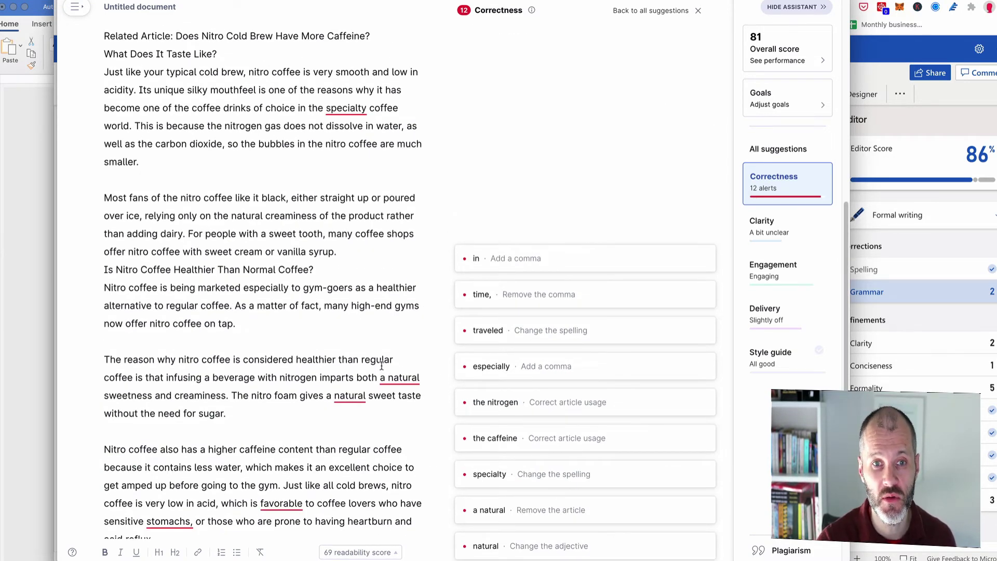
pyautogui.scroll(1, 380, 365)
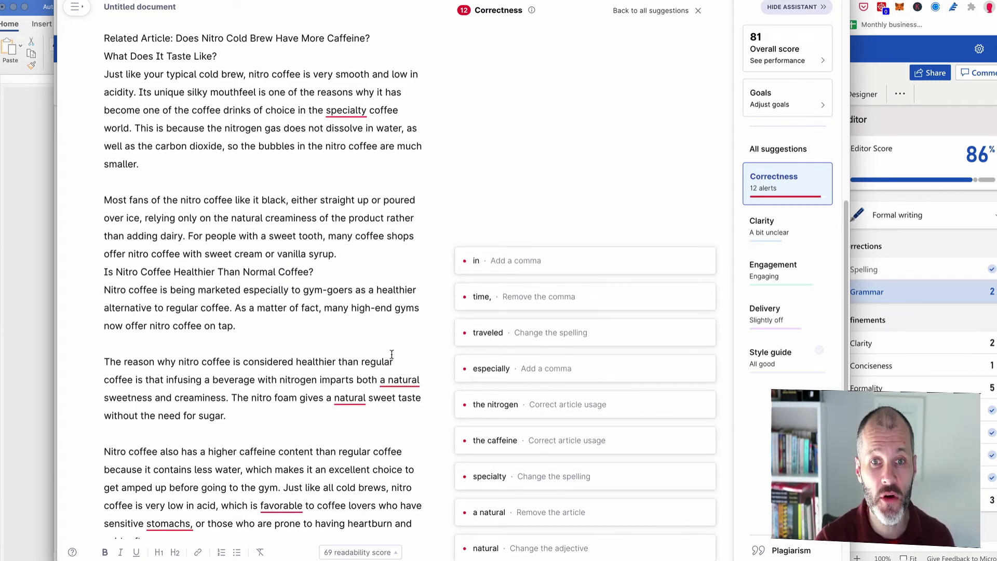
pyautogui.scroll(-3, 387, 367)
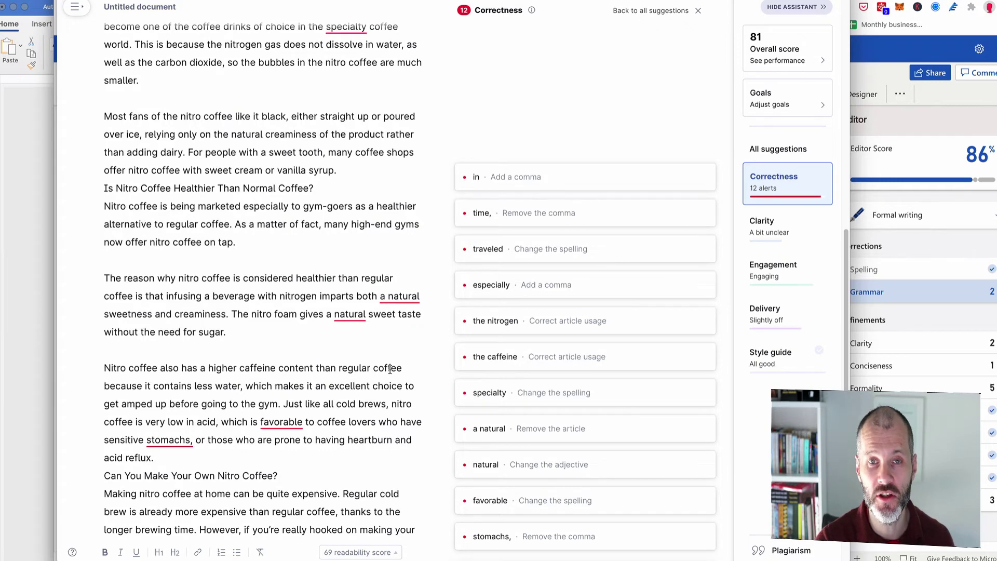
pyautogui.scroll(-8, 391, 369)
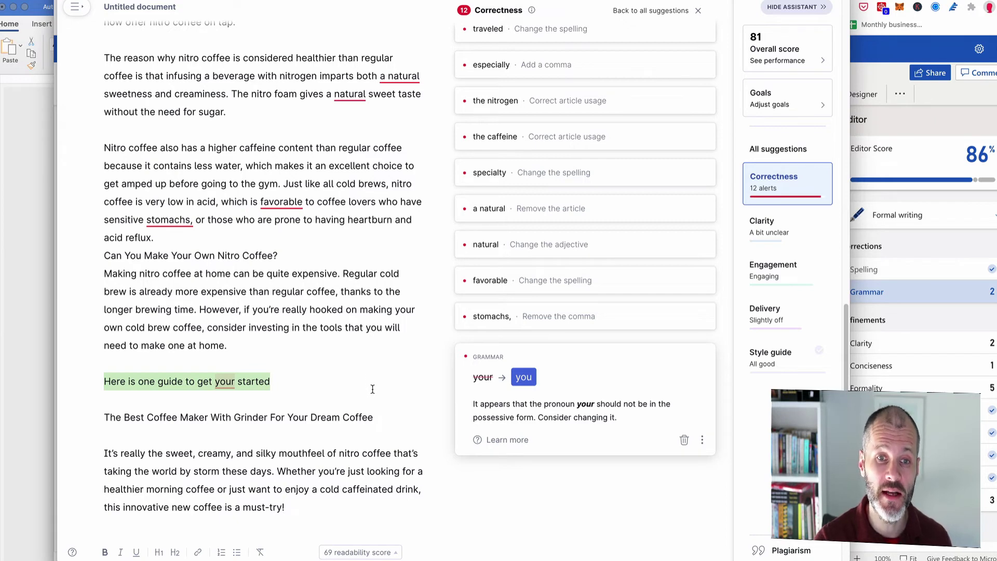
pyautogui.scroll(15, 375, 392)
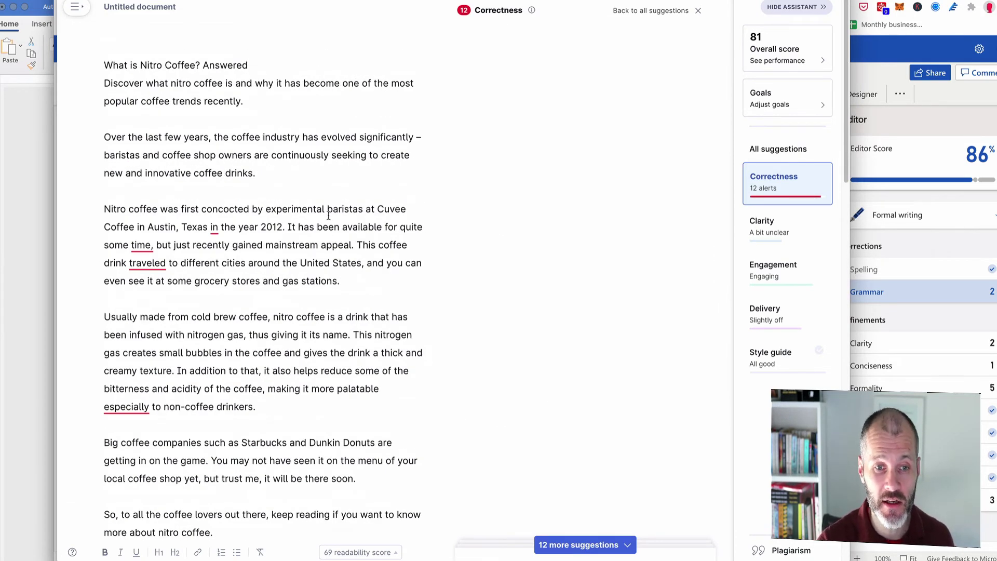
# Step: Select the entire coffee article text in Grammarly
pyautogui.moveTo(113, 65); pyautogui.dragTo(441, 490)
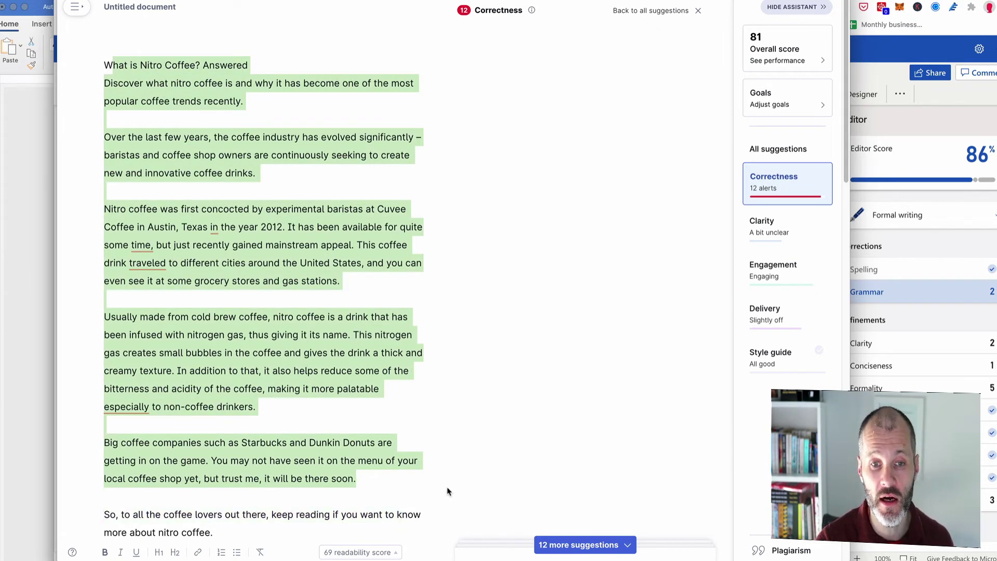
pyautogui.click(360, 478)
pyautogui.scroll(-10, 360, 490)
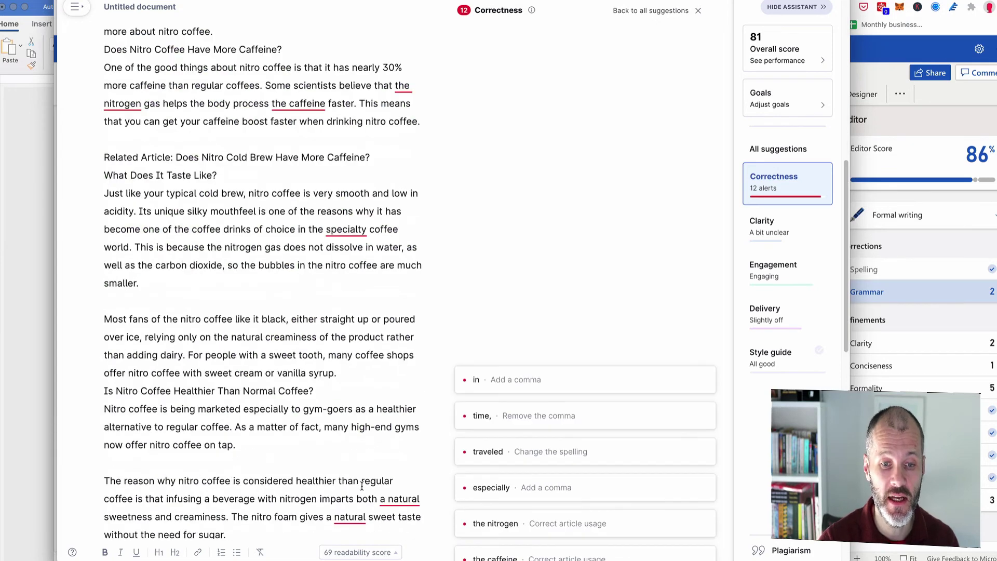
pyautogui.scroll(-10, 364, 488)
pyautogui.press('super+a')
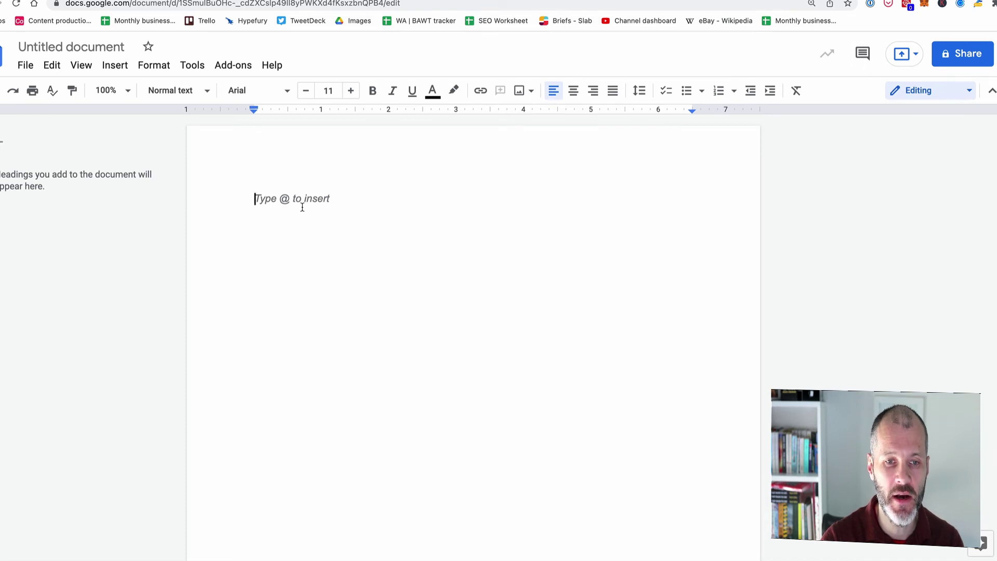
# Step: Paste the coffee article into the blank Google Doc and select its title line
pyautogui.press('super+v')
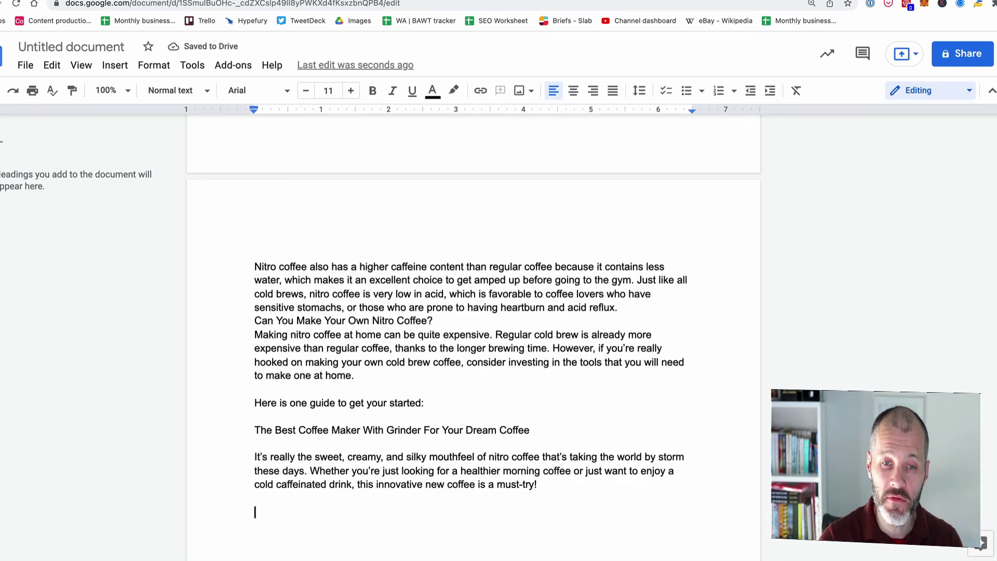
pyautogui.moveTo(992, 364); pyautogui.dragTo(992, 150)
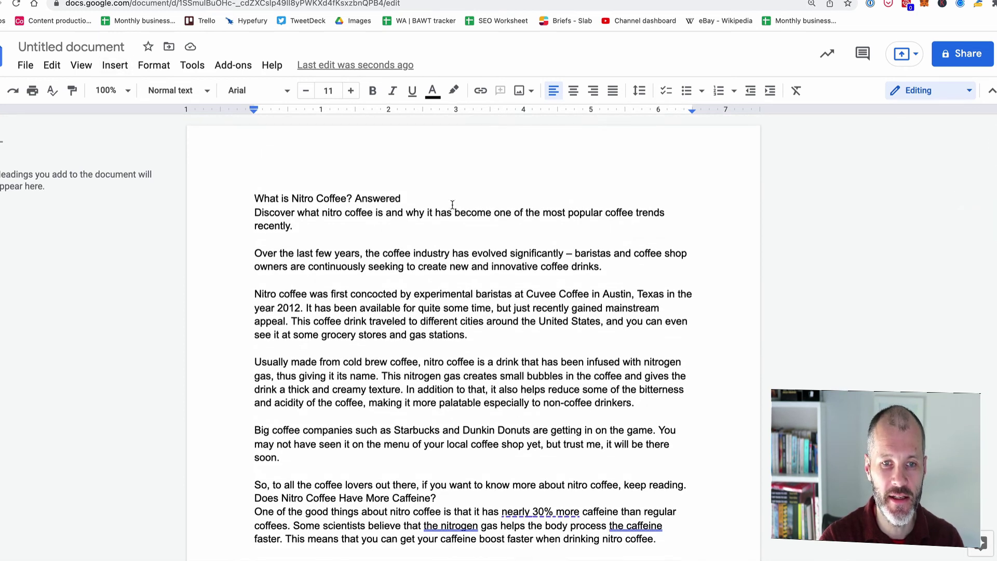
pyautogui.tripleClick(315, 196)
pyautogui.click(228, 190)
pyautogui.tripleClick(321, 203)
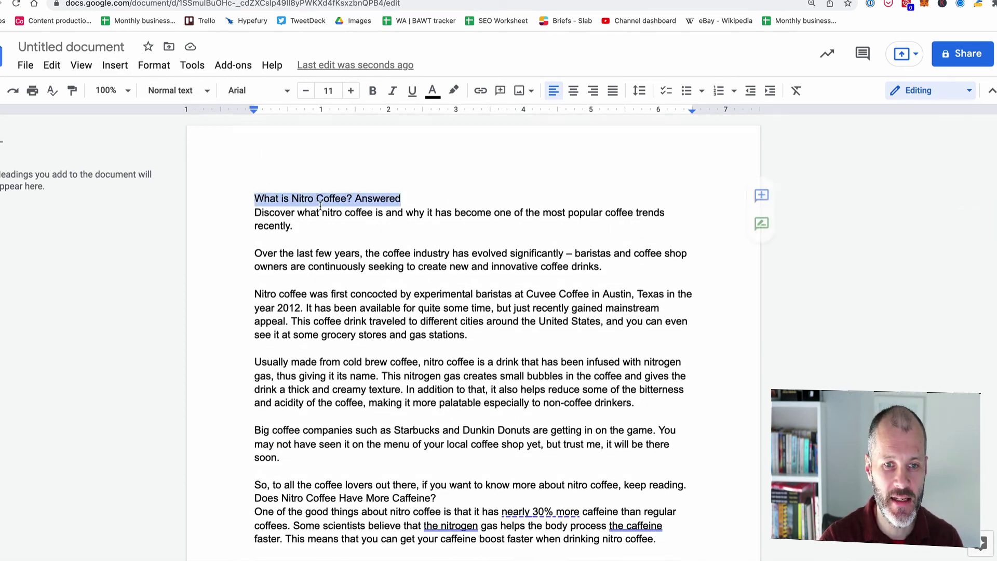
# Step: Name the document 'What is Nitro Coffee' and bring up the Microsoft Editor settings
pyautogui.click(111, 49)
pyautogui.press('Return')
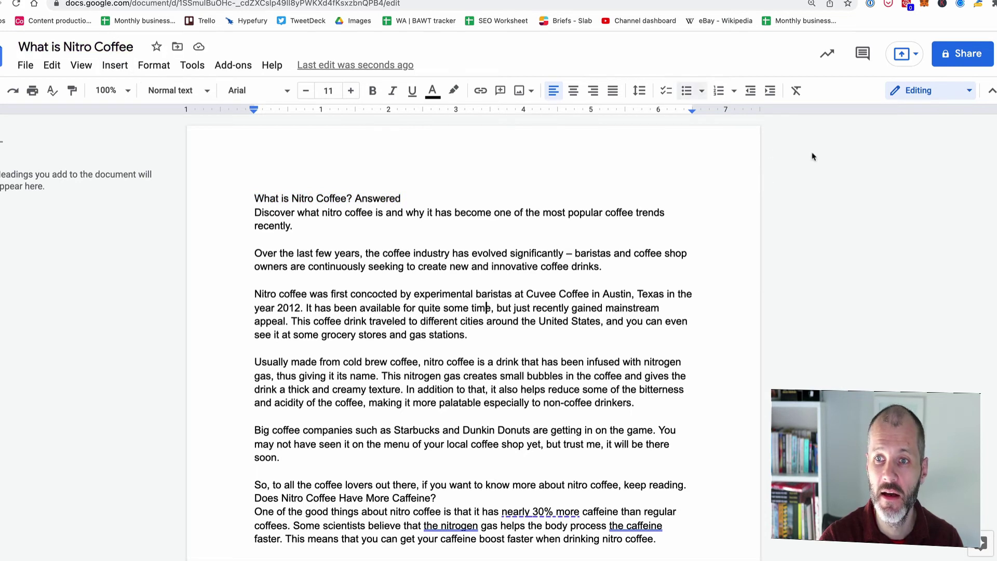
pyautogui.click(979, 4)
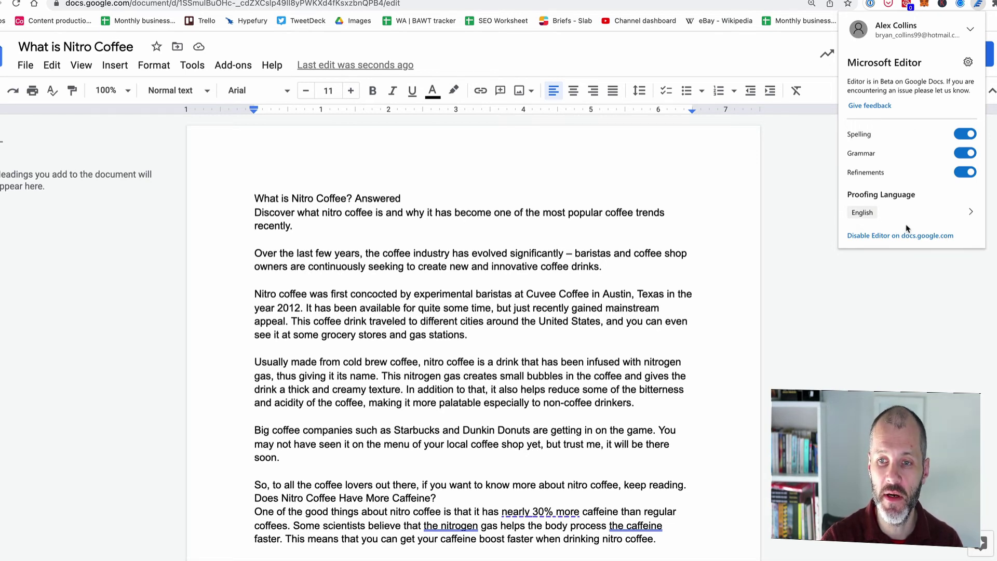
# Step: Close the Microsoft Editor settings popup and scroll down into the article
pyautogui.click(864, 304)
pyautogui.click(978, 4)
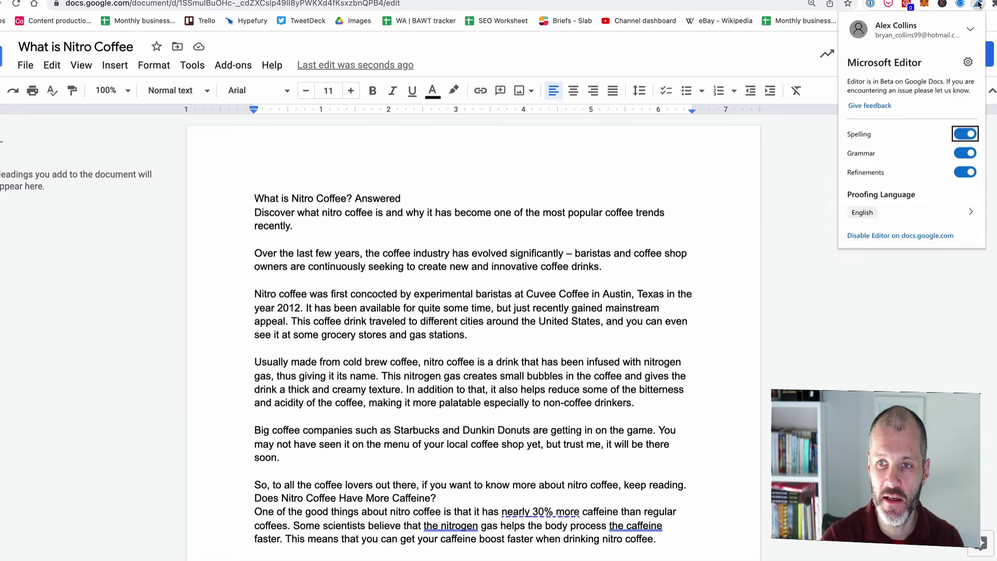
pyautogui.click(938, 253)
pyautogui.scroll(-3, 942, 254)
pyautogui.scroll(-1, 565, 283)
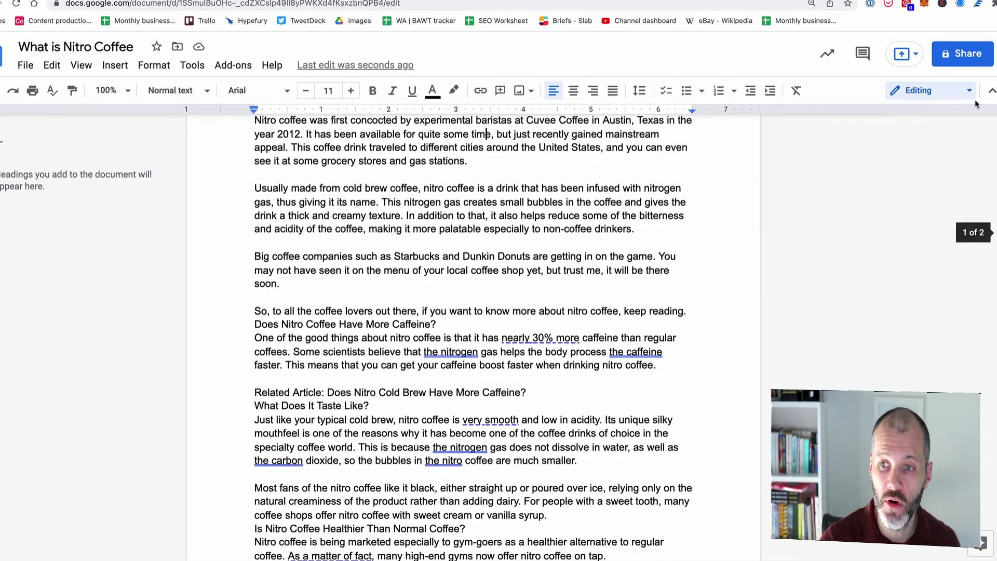
# Step: Review Editor's suggestion cards for 'nearly 30% more' and 'the nitrogen' while scrolling the article
pyautogui.click(527, 337)
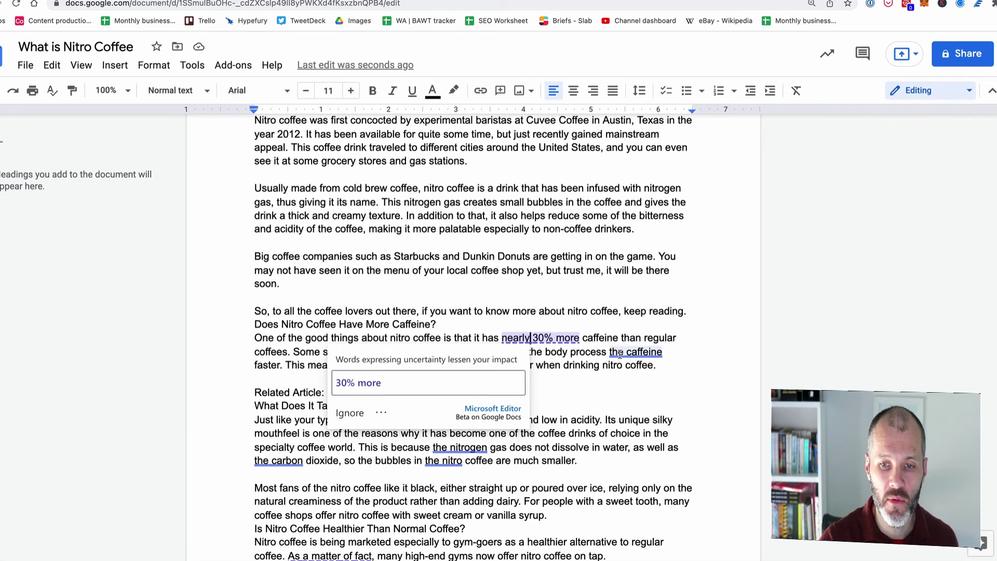
pyautogui.click(448, 352)
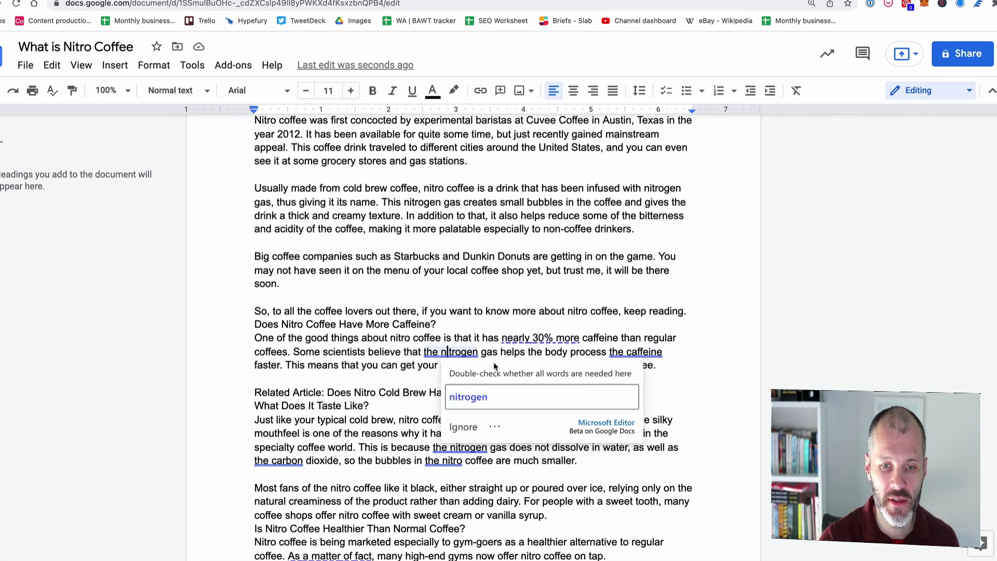
pyautogui.moveTo(305, 460); pyautogui.dragTo(308, 447)
pyautogui.scroll(-12, 434, 355)
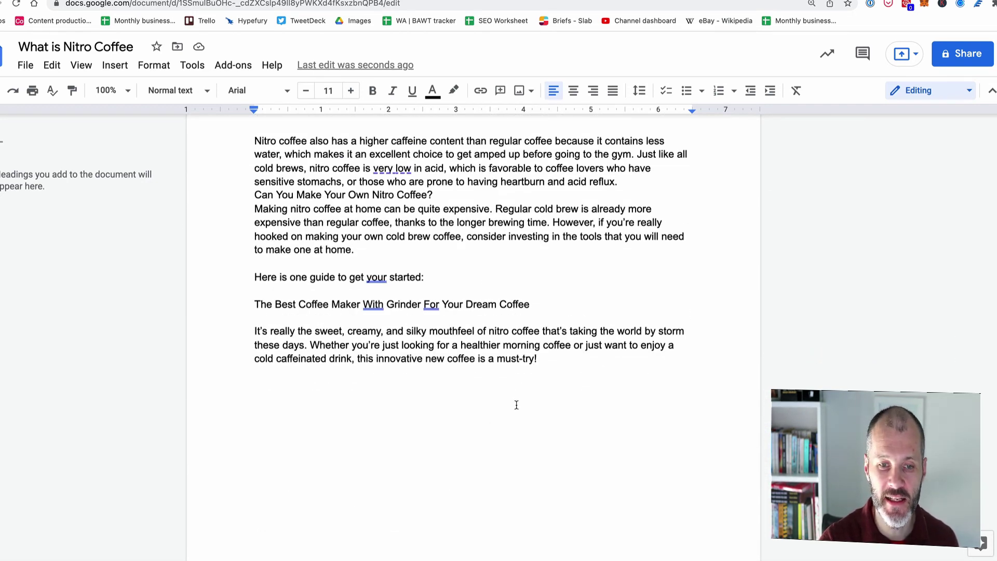
pyautogui.scroll(1, 463, 364)
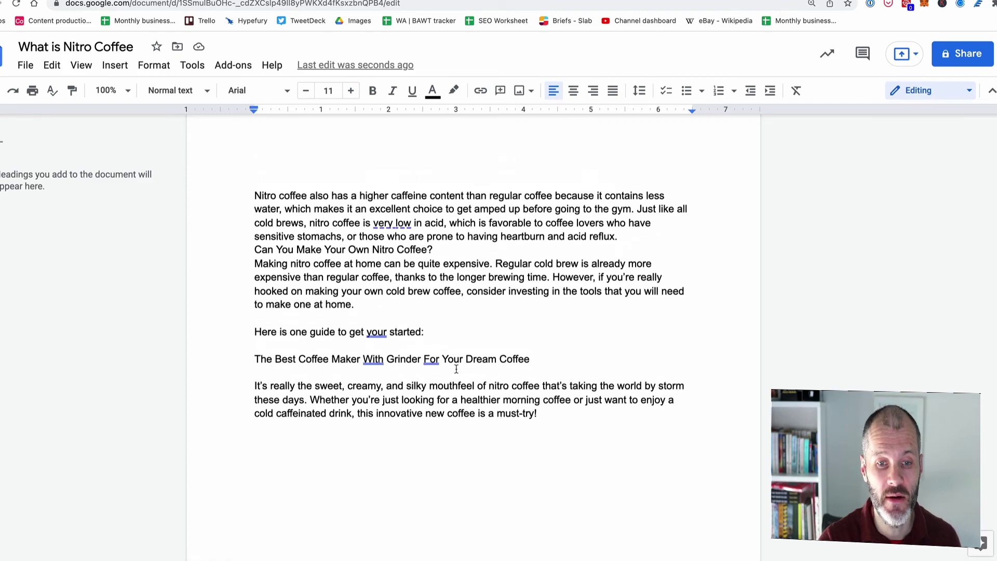
pyautogui.scroll(2, 462, 377)
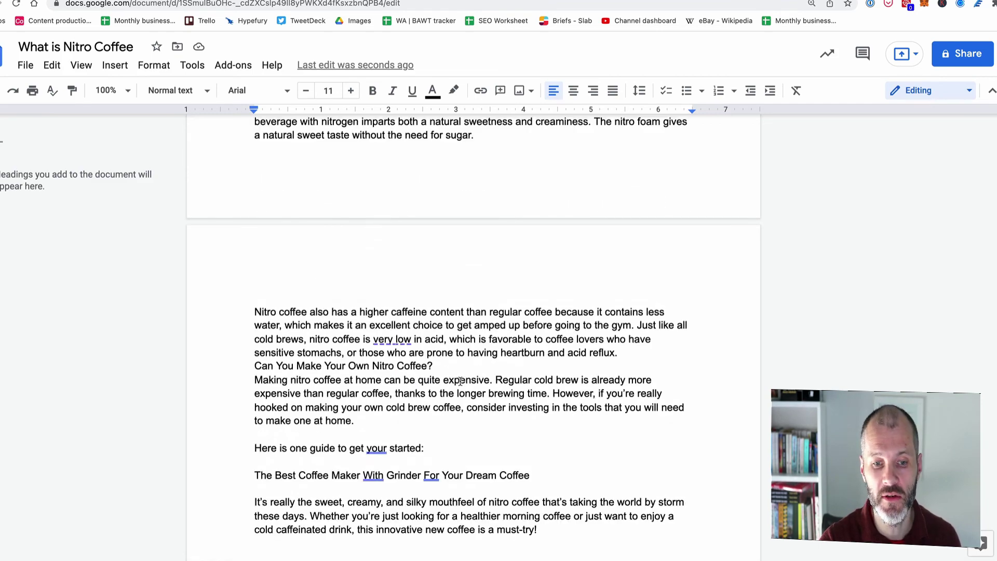
pyautogui.scroll(12, 461, 382)
pyautogui.scroll(-3, 436, 414)
pyautogui.scroll(-6, 435, 414)
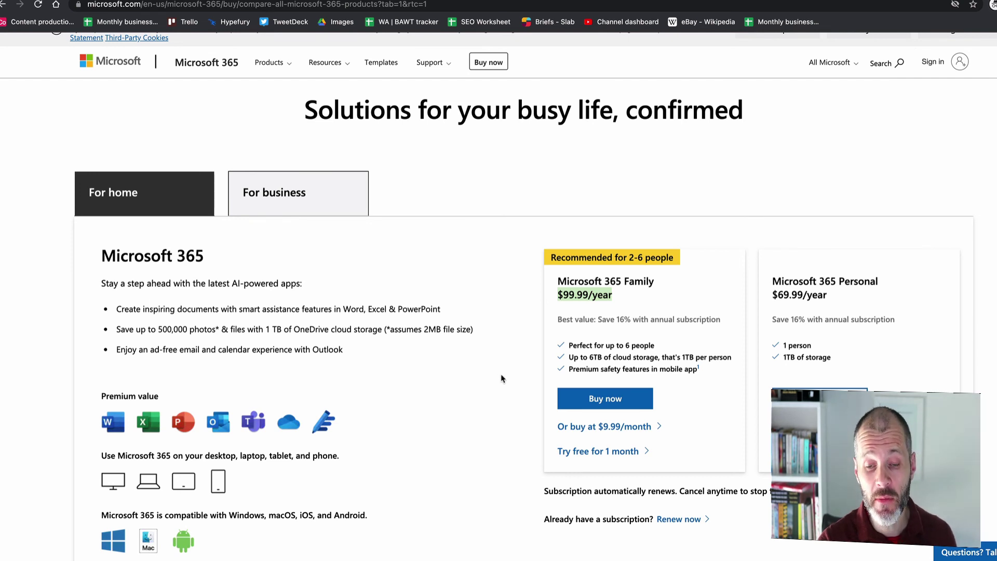
# Step: Highlight the Microsoft 365 Family price of $99.99/year on the home plans comparison
pyautogui.moveTo(623, 295); pyautogui.dragTo(548, 290)
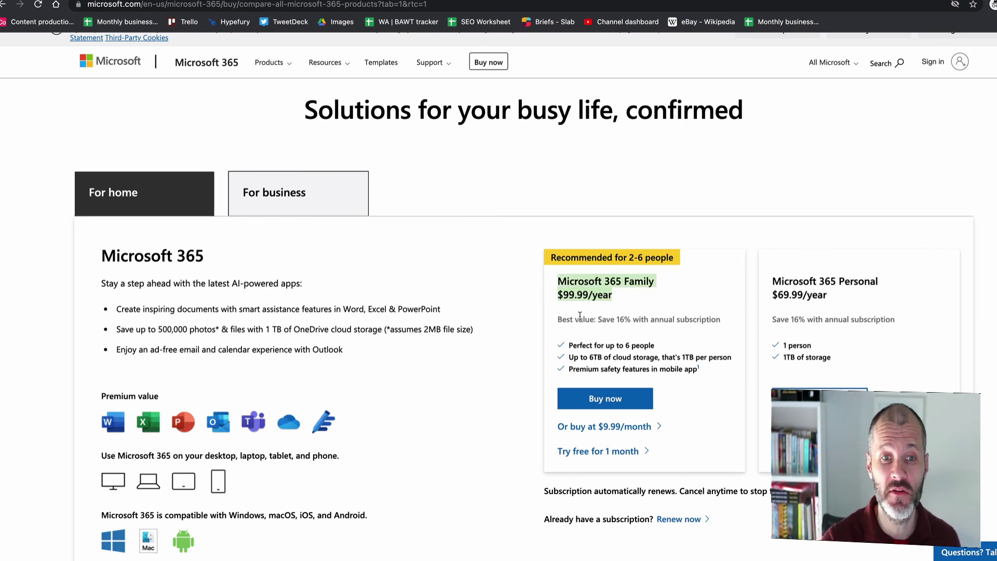